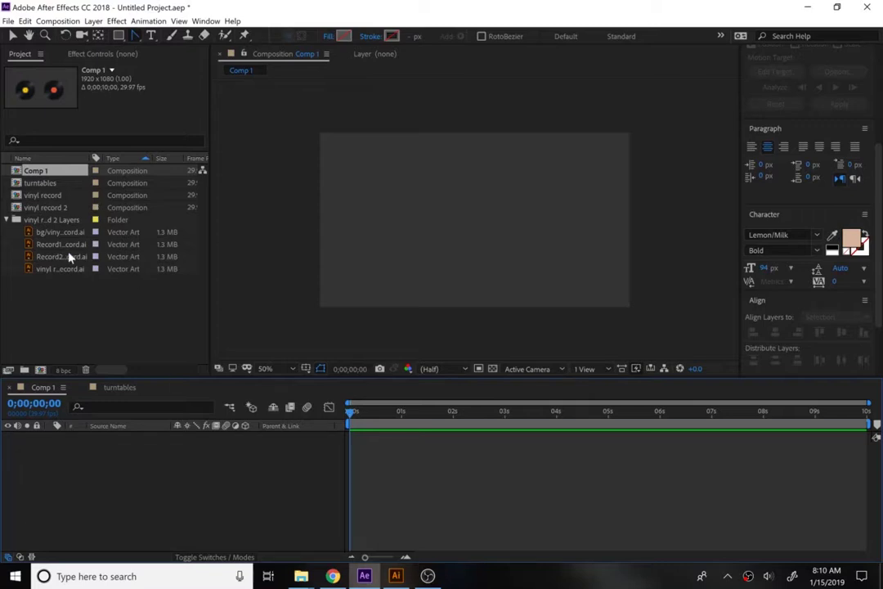
Add a text layer reading "text on a path" in Comp 1.
left_click(8, 221)
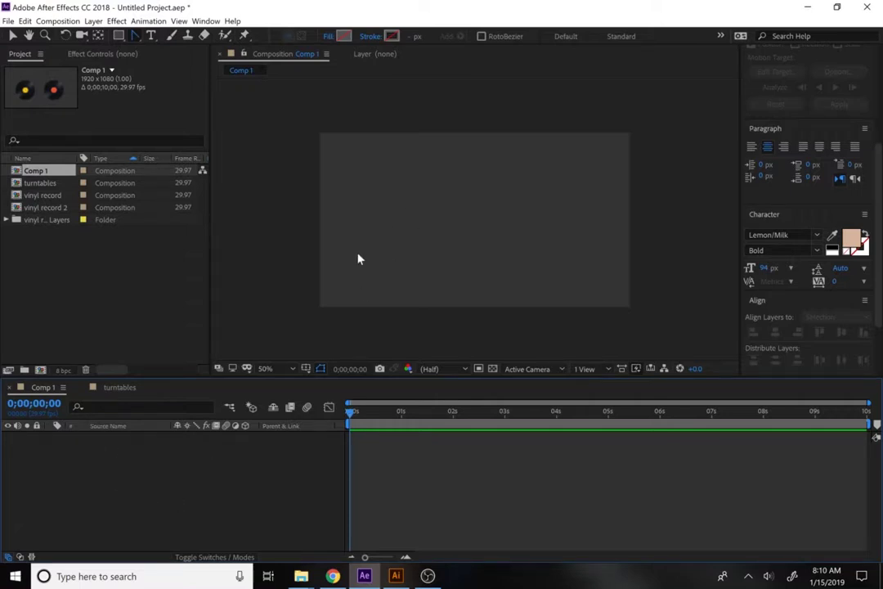
left_click(135, 35)
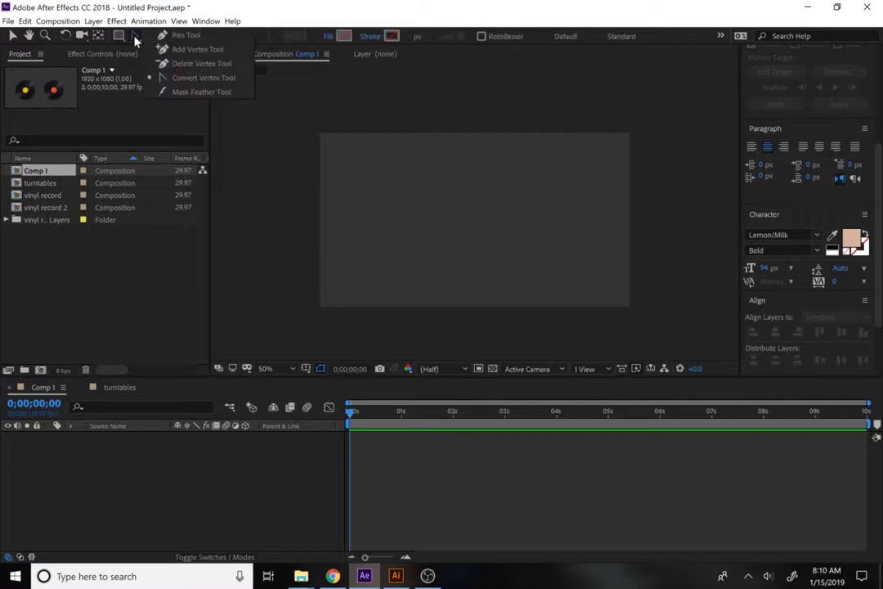
left_click(150, 35)
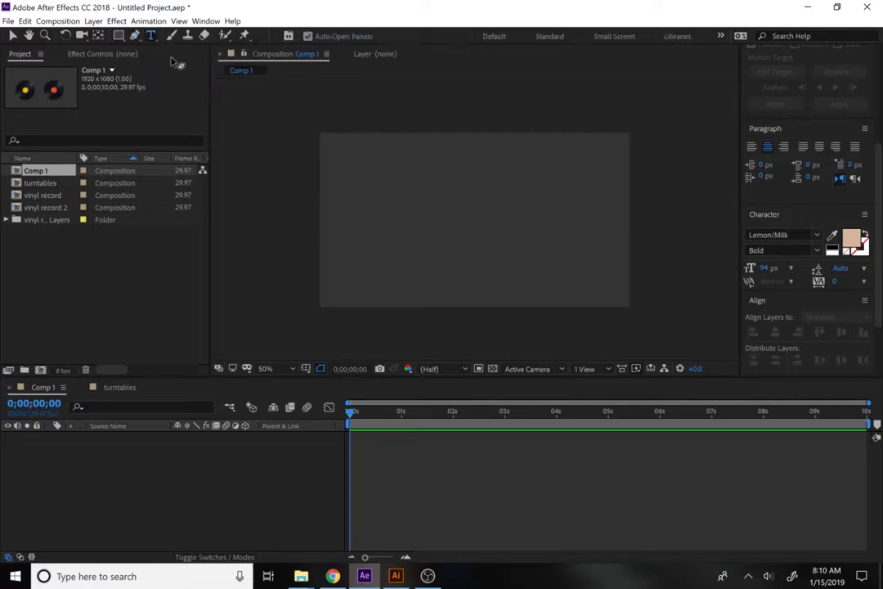
left_click(366, 172)
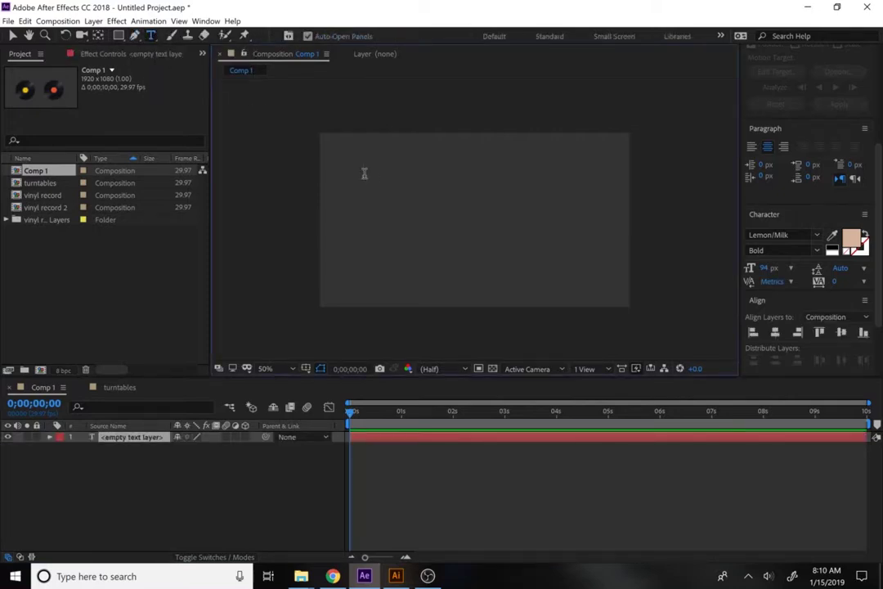
type("test")
key("BackSpace")
key("BackSpace")
type("xt on")
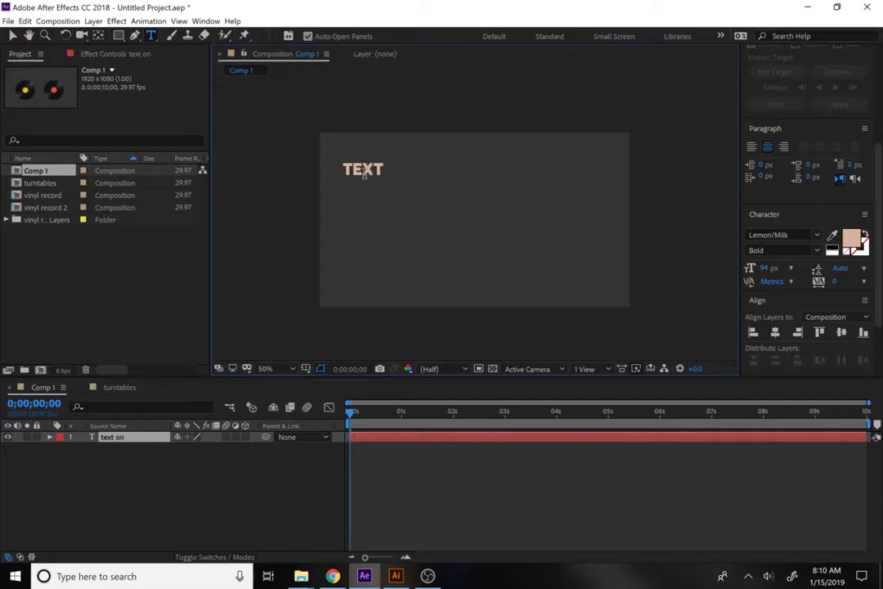
type(" a path")
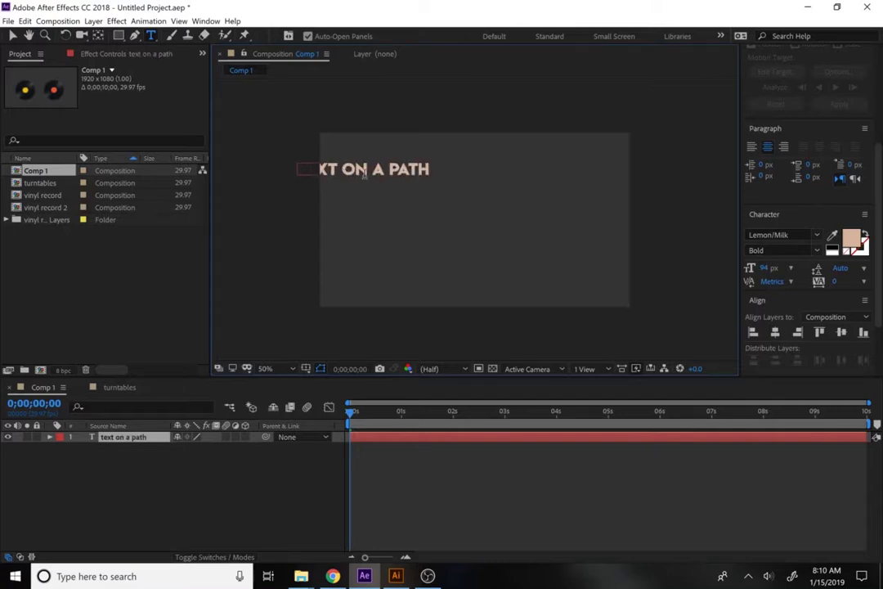
Move the text to about the middle of the composition and deselect it.
left_click(12, 35)
left_click_drag(411, 169, 513, 211)
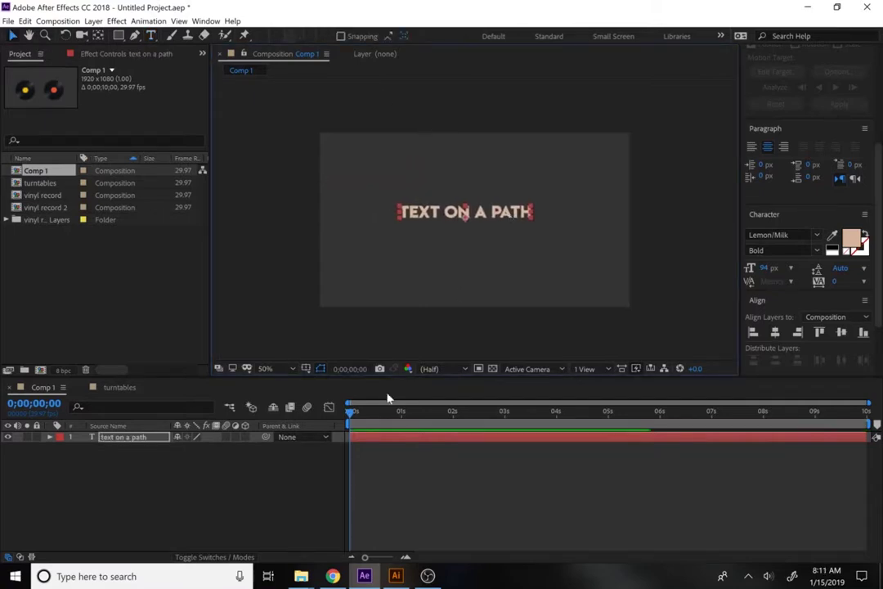
left_click(290, 510)
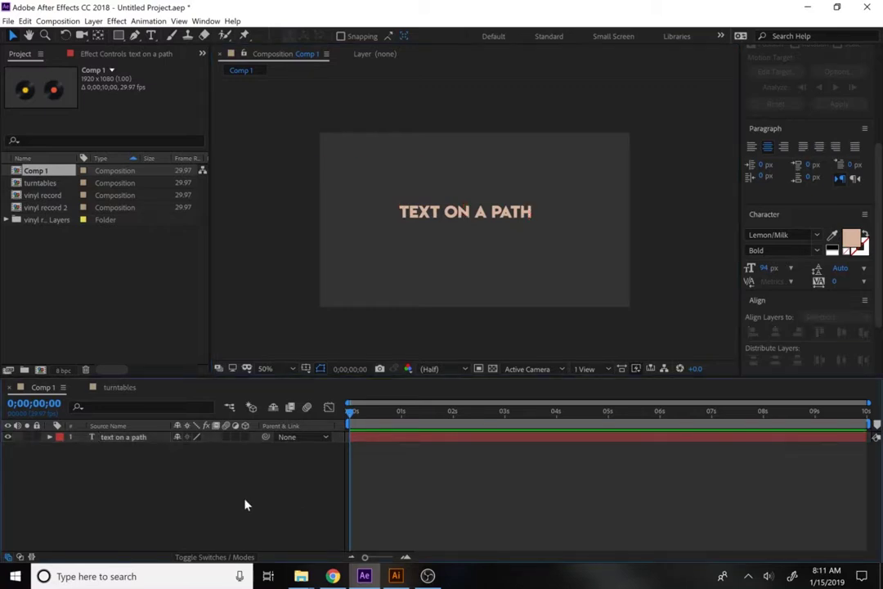
Draw a Pen path on a new shape layer, running leftwards beneath the text and curving around and back below it.
left_click(135, 35)
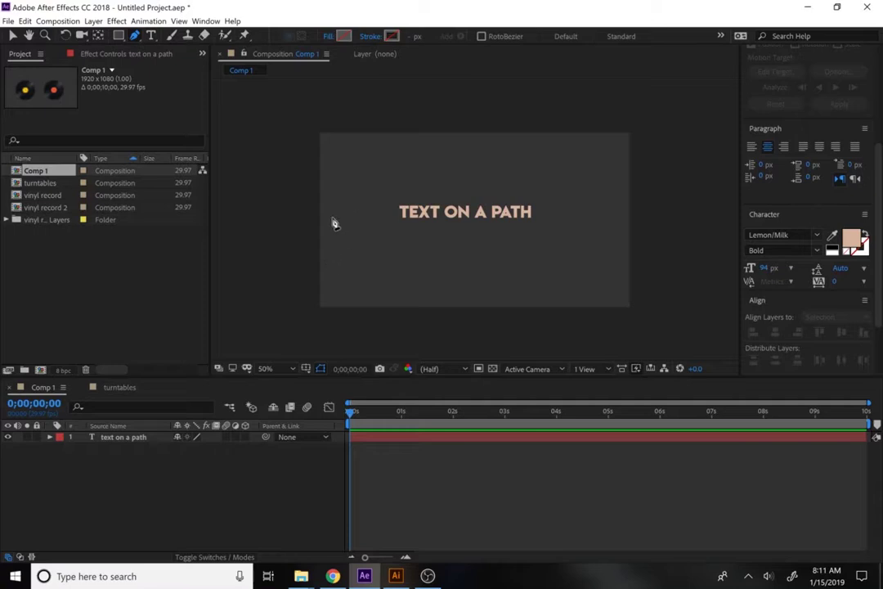
left_click(530, 222)
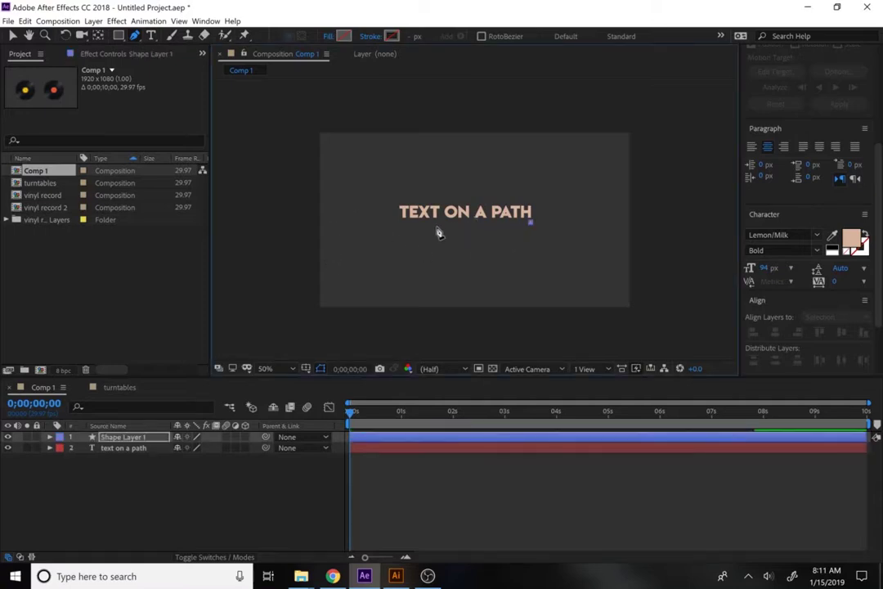
left_click(398, 222)
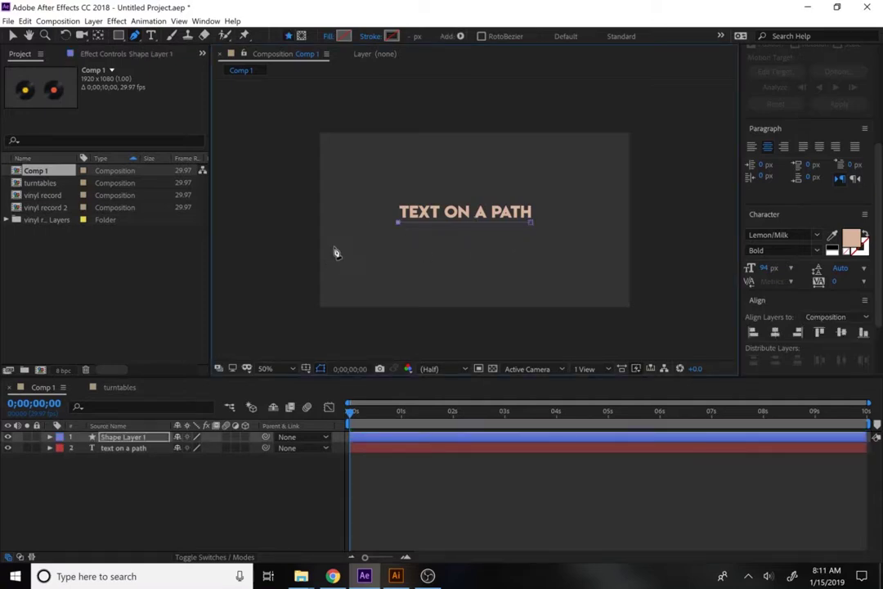
left_click_drag(335, 252, 327, 286)
left_click_drag(386, 282, 401, 283)
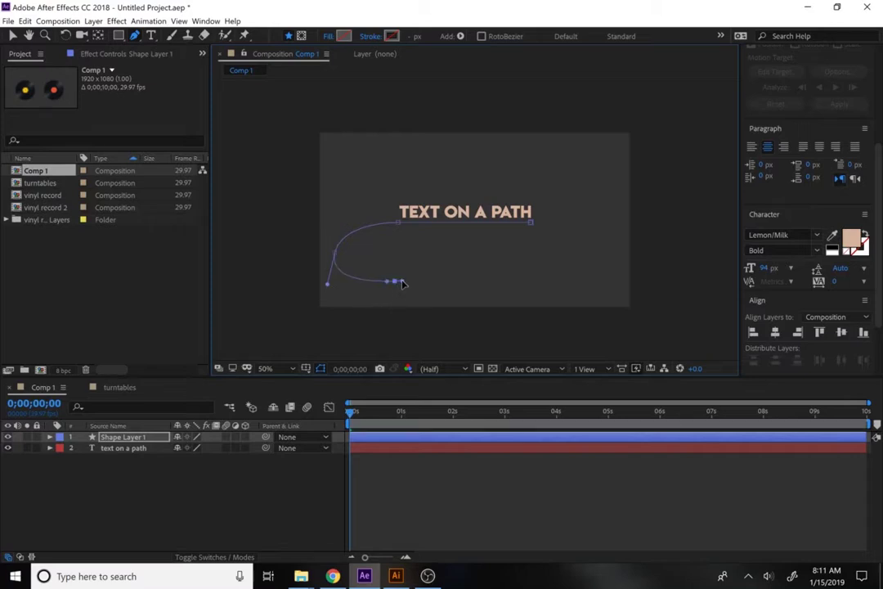
Extend the path straight along the lower part of the frame, around the text's right side and back leftwards above it.
left_click(544, 288)
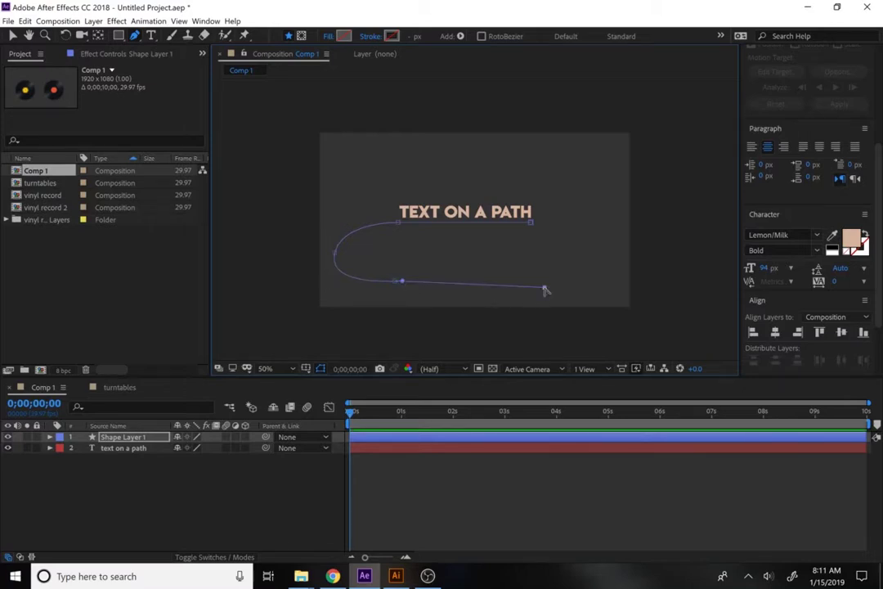
left_click_drag(545, 289, 545, 280)
left_click_drag(594, 220, 583, 182)
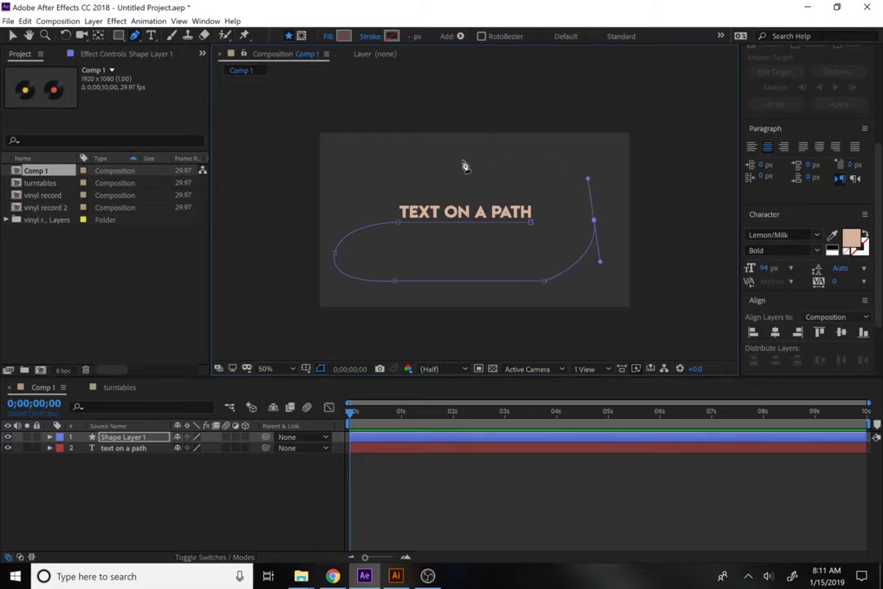
left_click(532, 166)
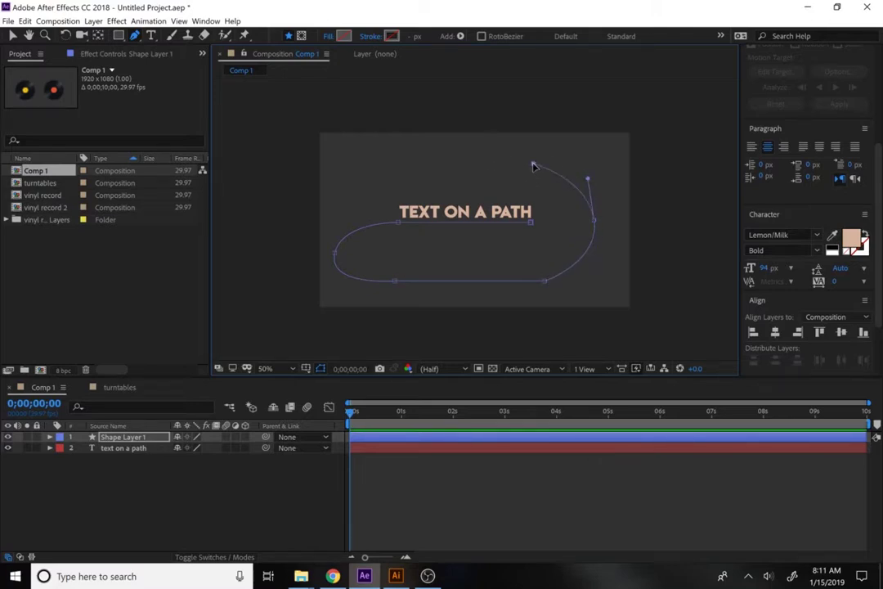
left_click(380, 163)
left_click(284, 149)
left_click_drag(284, 147, 285, 127)
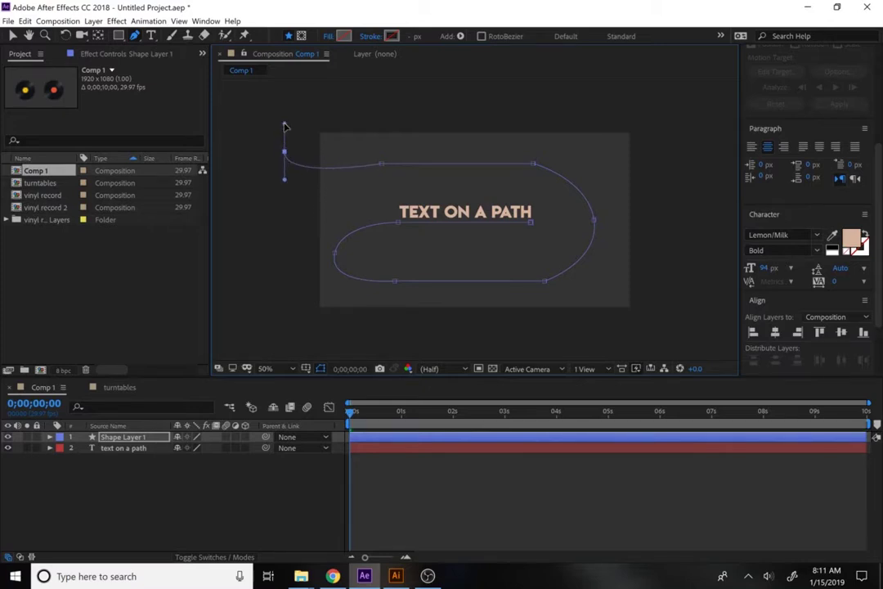
key("ctrl+z")
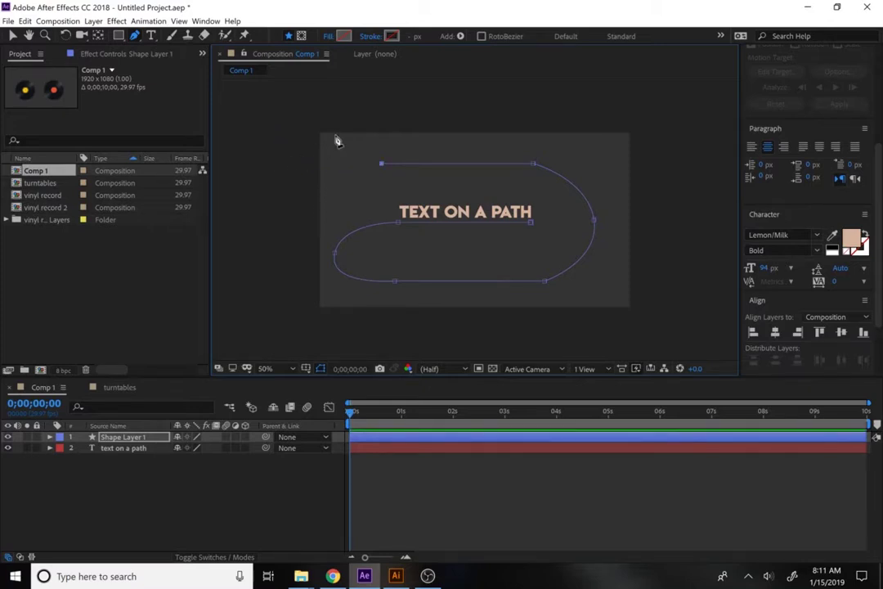
End the path with a curved point just outside the frame's upper-left corner and reselect its shape layer.
left_click_drag(303, 121, 302, 92)
left_click(184, 510)
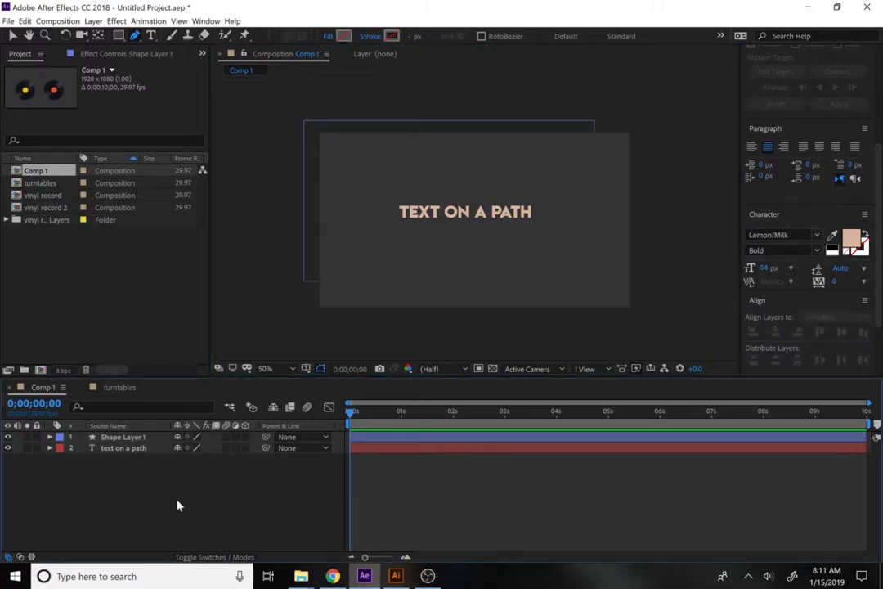
left_click(124, 438)
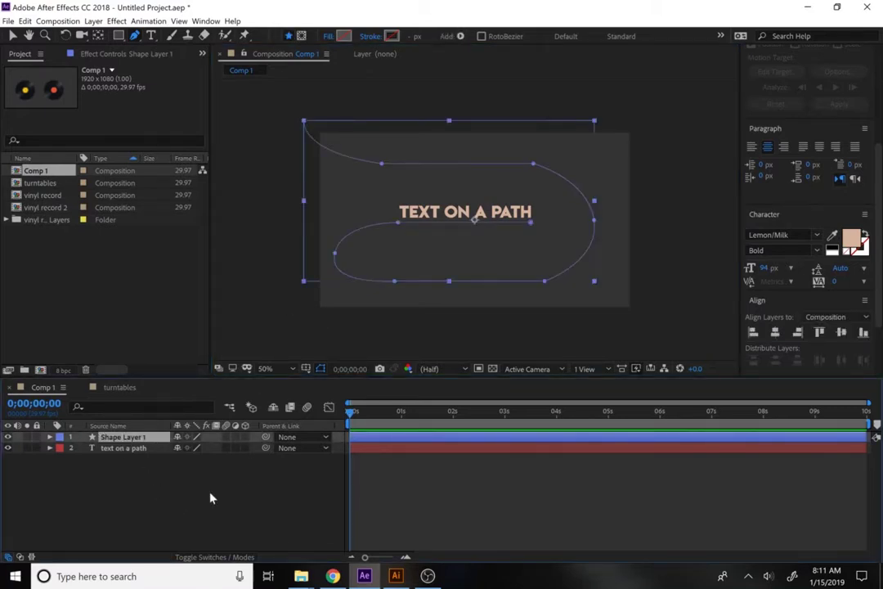
Expand the text layer's Path Options and check which paths are available for its Path setting.
left_click(123, 448)
left_click(50, 448)
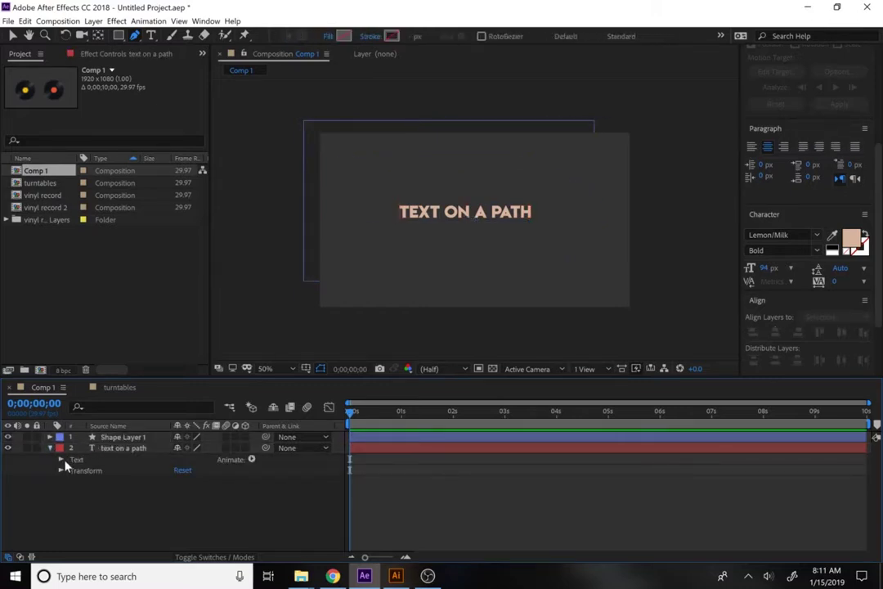
left_click(60, 460)
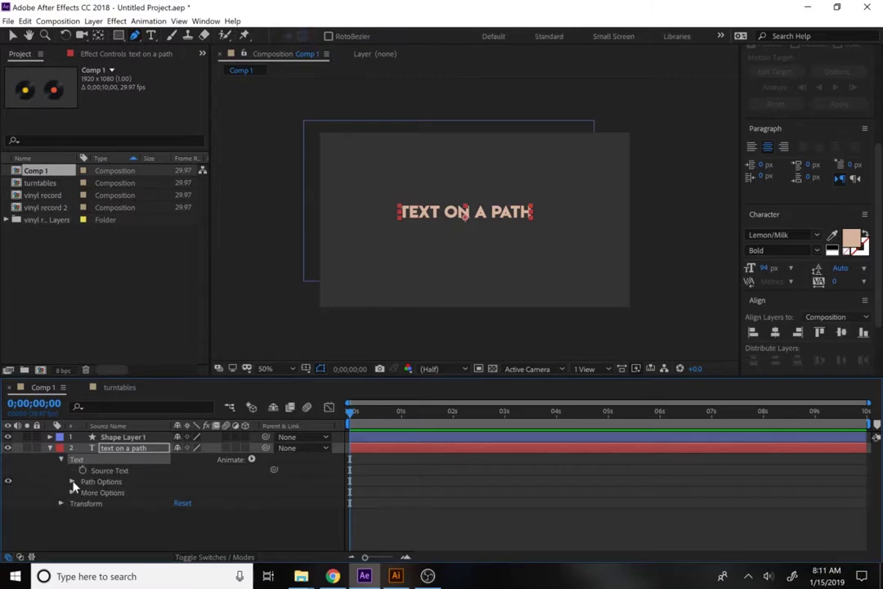
left_click(72, 482)
left_click(196, 491)
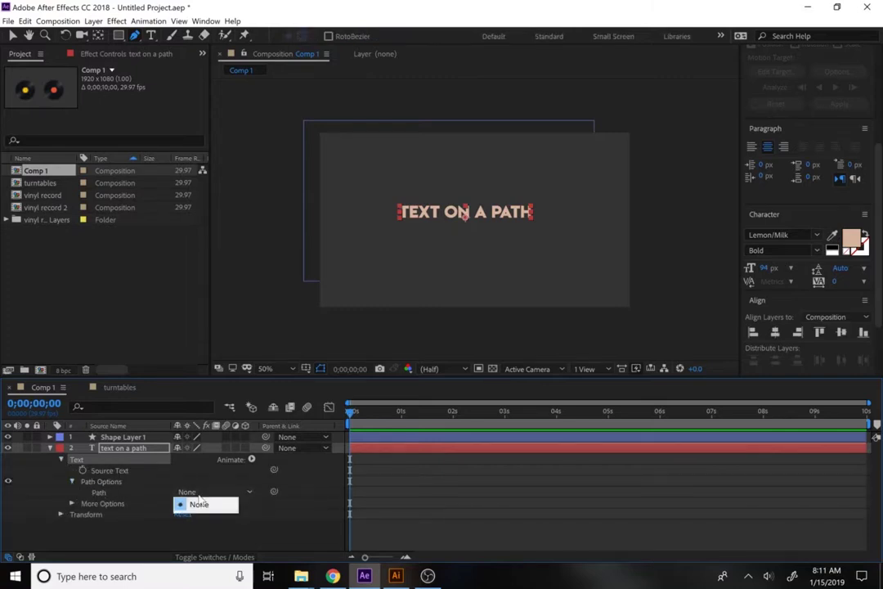
left_click(118, 502)
left_click(102, 495)
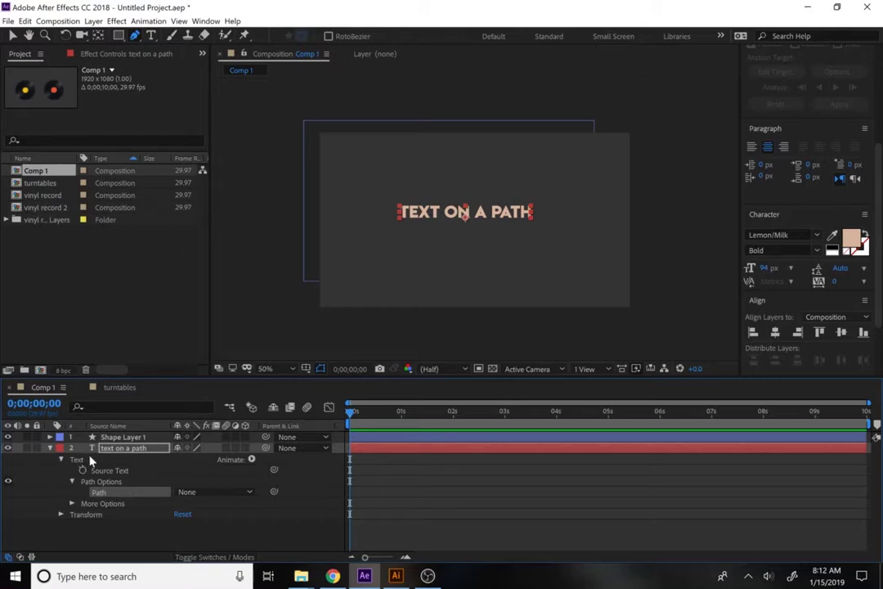
left_click(118, 35)
left_click_drag(392, 199, 439, 235)
key("ctrl+z")
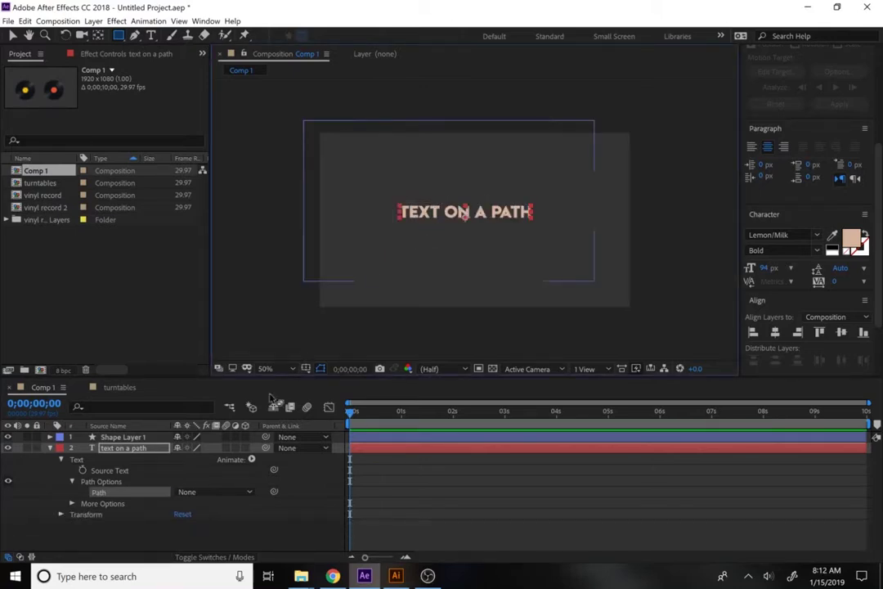
Create a new mask on the text layer and reveal its Mask Path property.
left_click(121, 436)
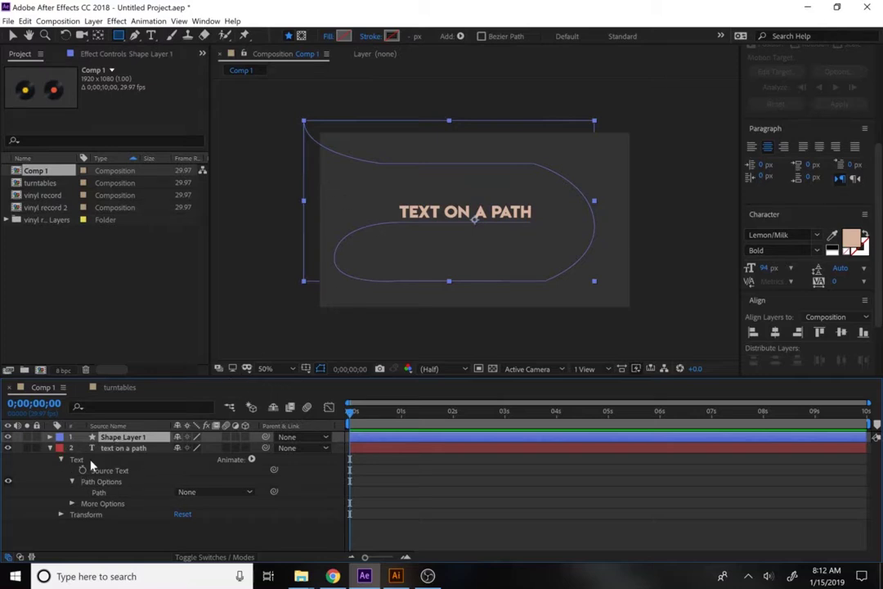
left_click(114, 448)
right_click(120, 448)
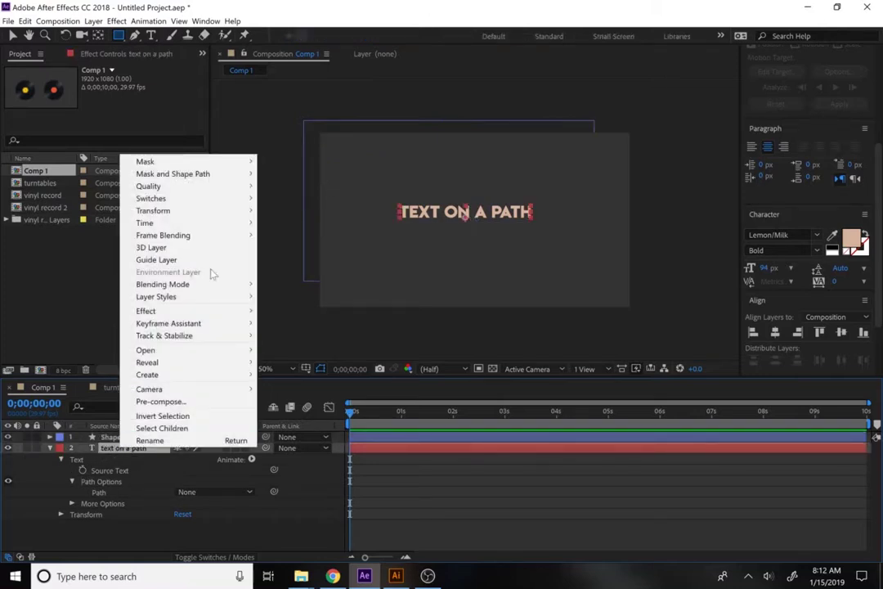
mouse_move(205, 163)
left_click(286, 162)
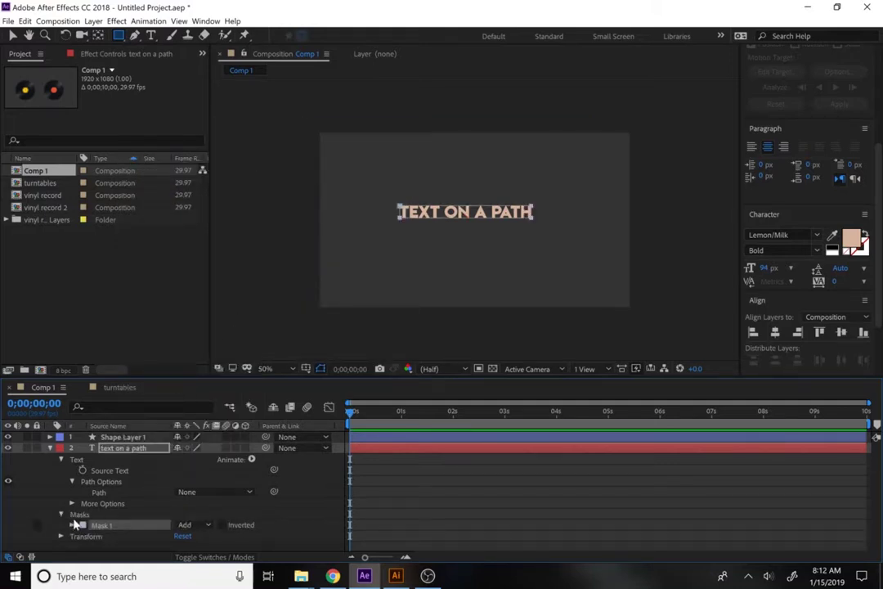
key("m")
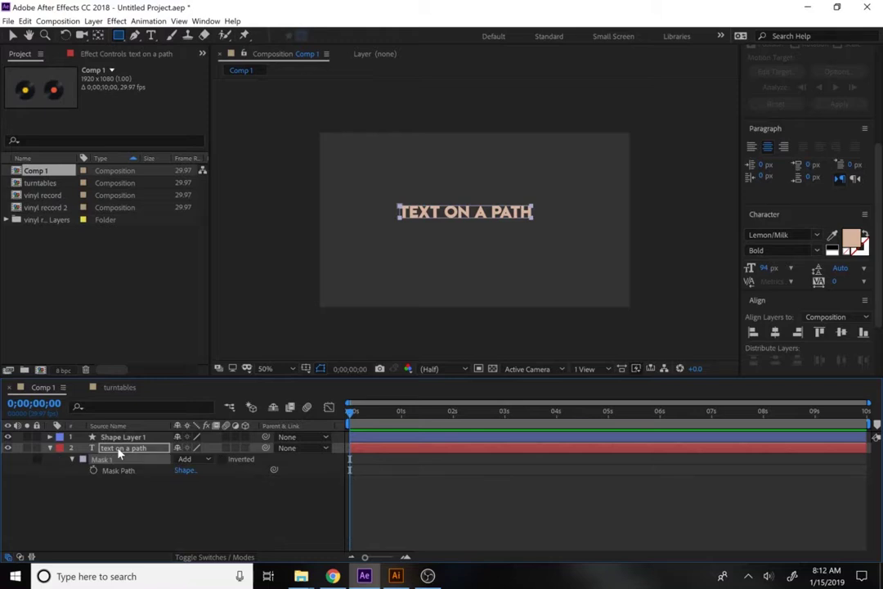
Copy the Path property of Path 1 in Shape Layer 1 and paste it into the text layer's Mask Path.
left_click(50, 437)
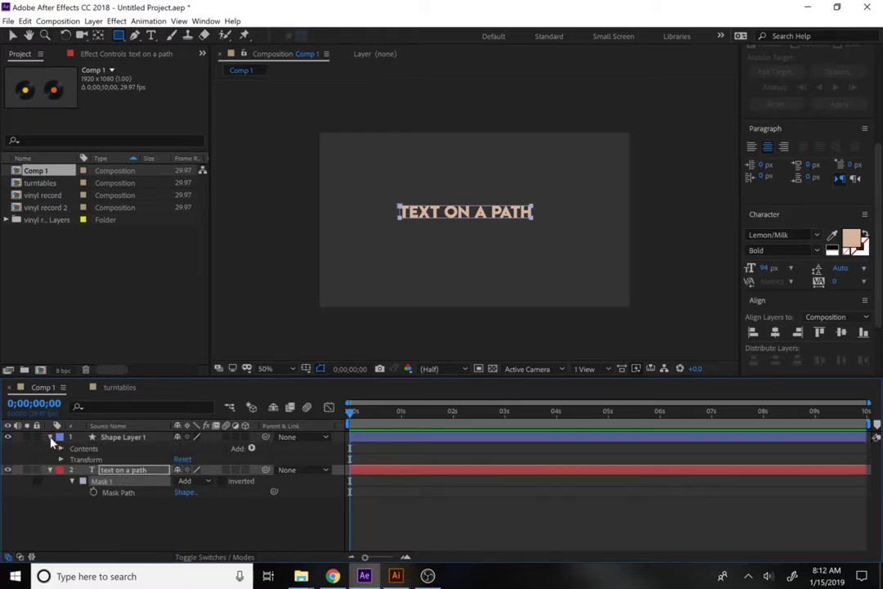
left_click(90, 450)
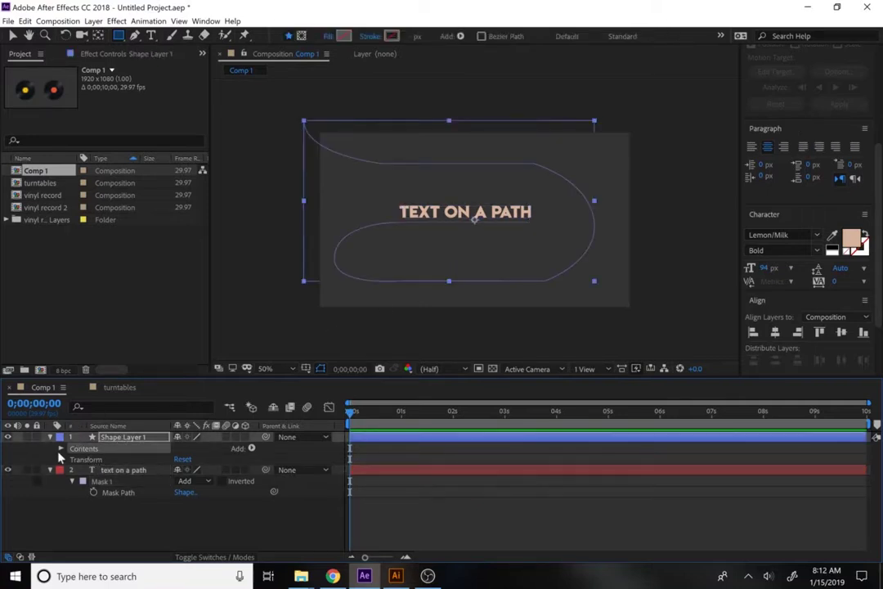
left_click(60, 449)
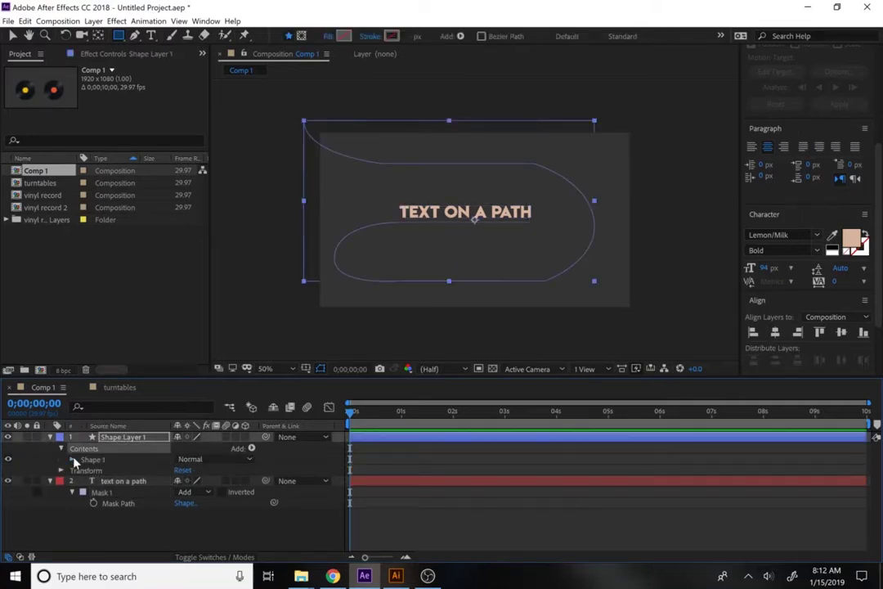
left_click(72, 460)
left_click(82, 470)
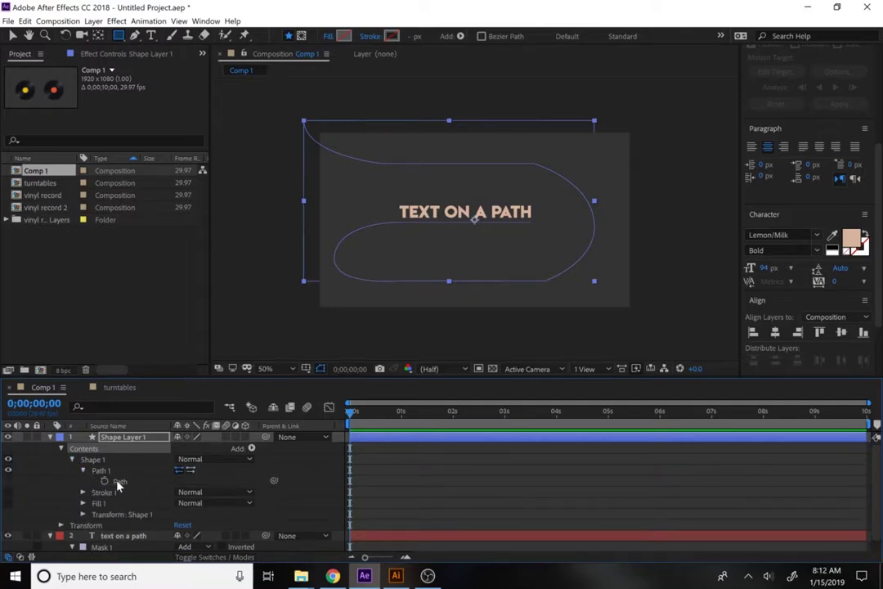
left_click(117, 484)
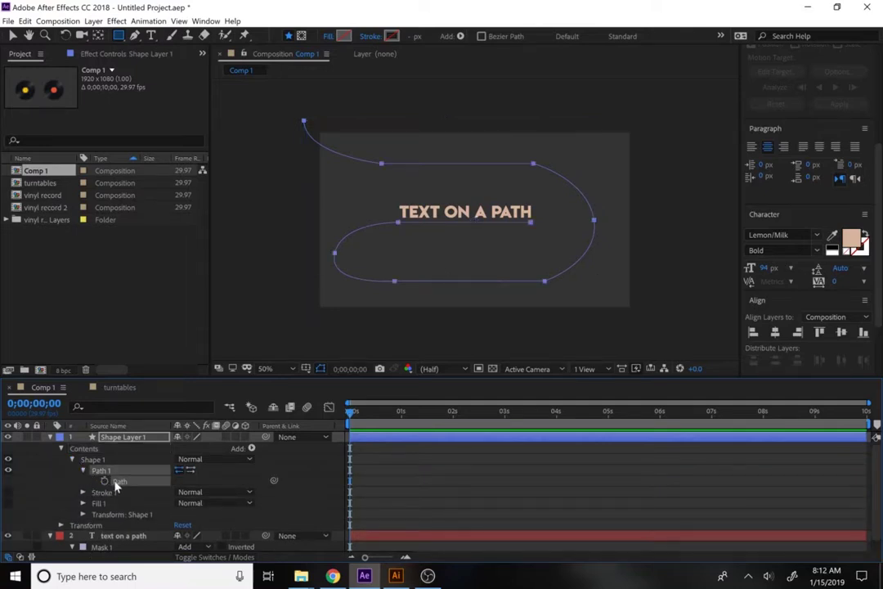
left_click(50, 437)
left_click(115, 472)
key("ctrl+v")
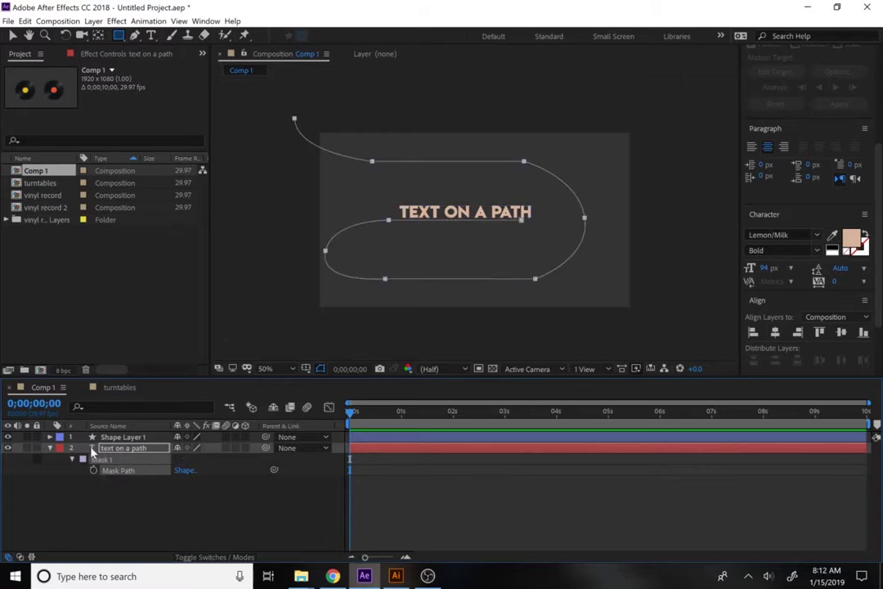
Expand the Path Options of the "text on a path" layer and set its Path to Mask 1.
left_click(50, 448)
left_click(51, 448)
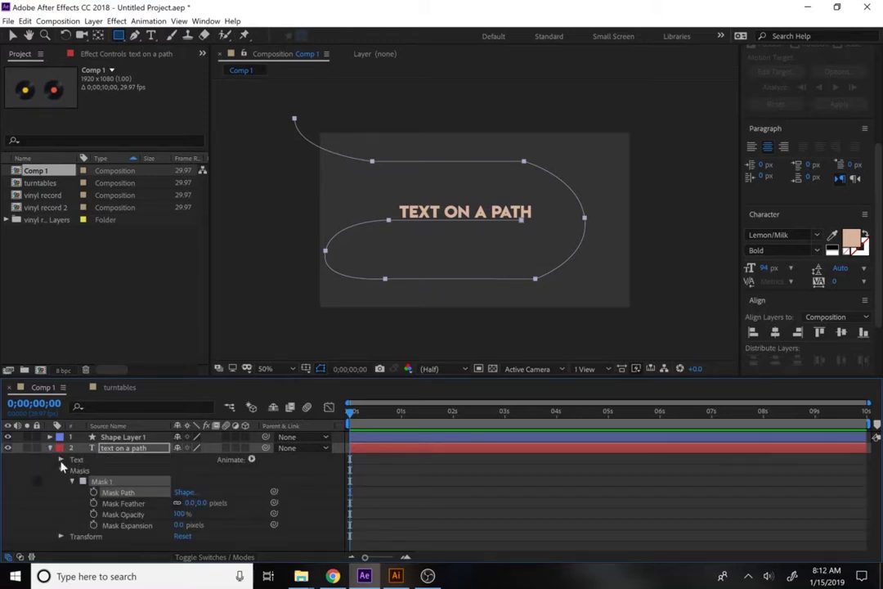
left_click(60, 459)
left_click(72, 482)
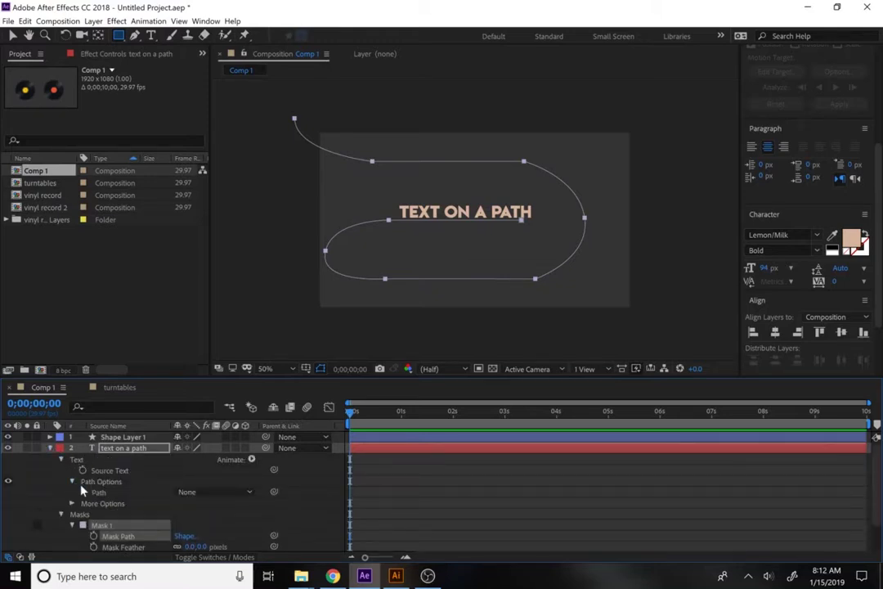
left_click(193, 493)
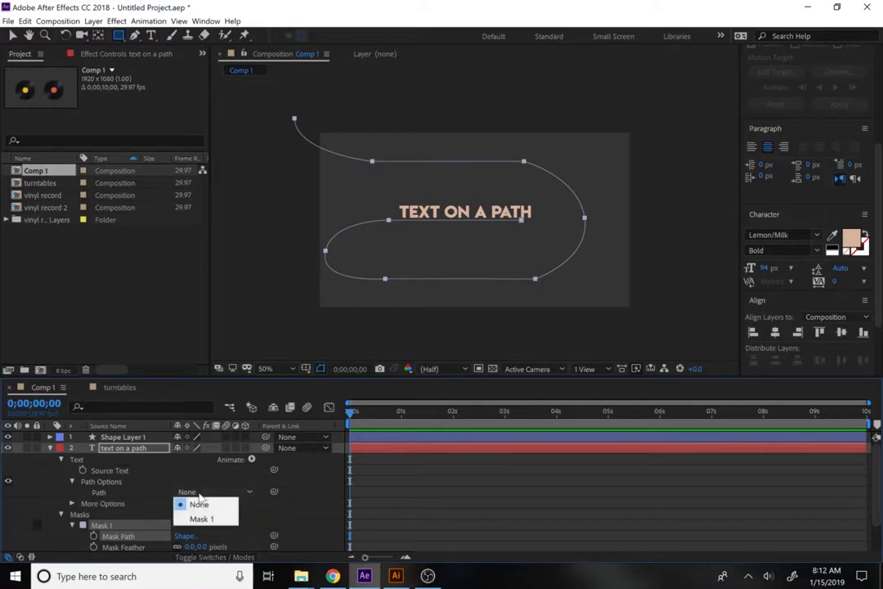
left_click(201, 519)
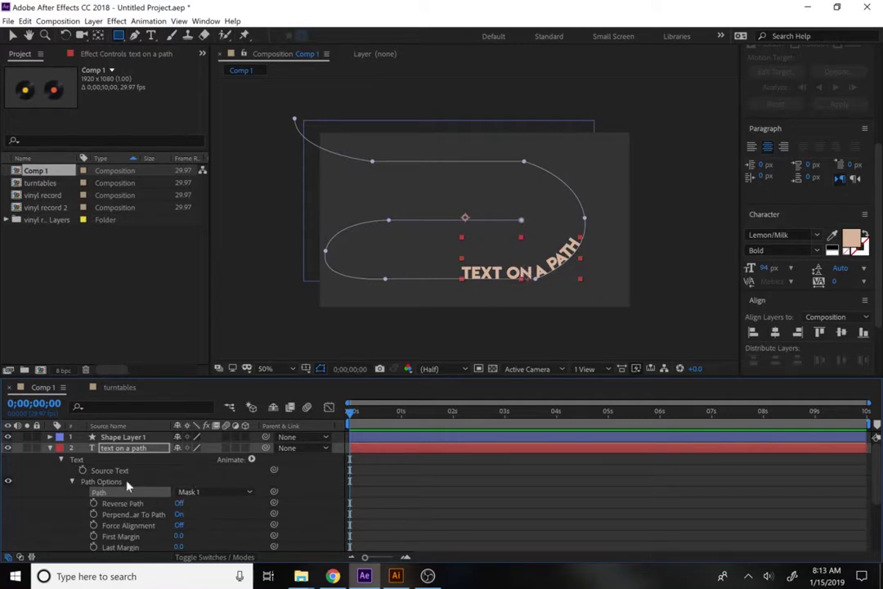
Shift the text along the path by setting First Margin to -2000, then fine-tune it to about -2191.
scroll(172, 512, "down", 3)
scroll(170, 512, "up", 1)
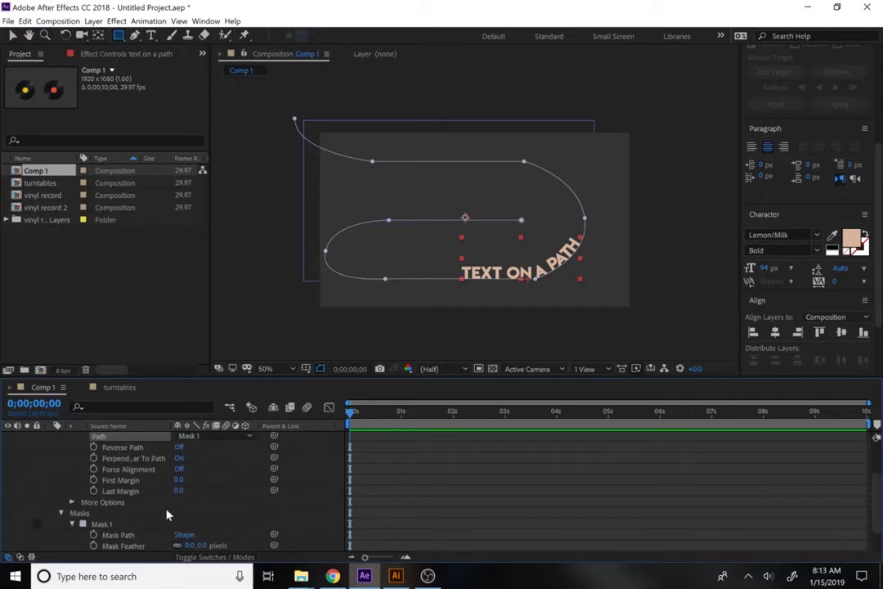
left_click_drag(179, 480, 43, 447)
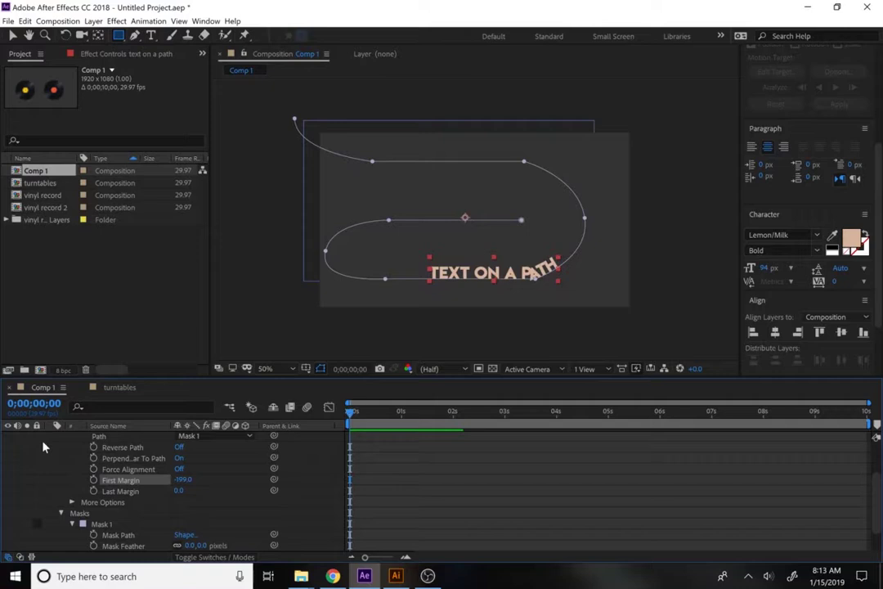
left_click_drag(184, 482, 89, 478)
left_click(187, 480)
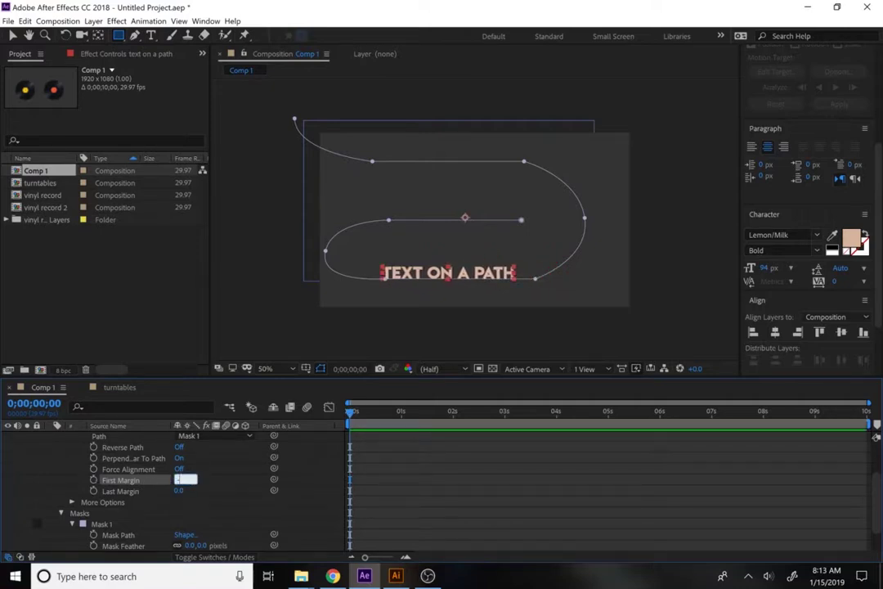
type("-2000")
key("Return")
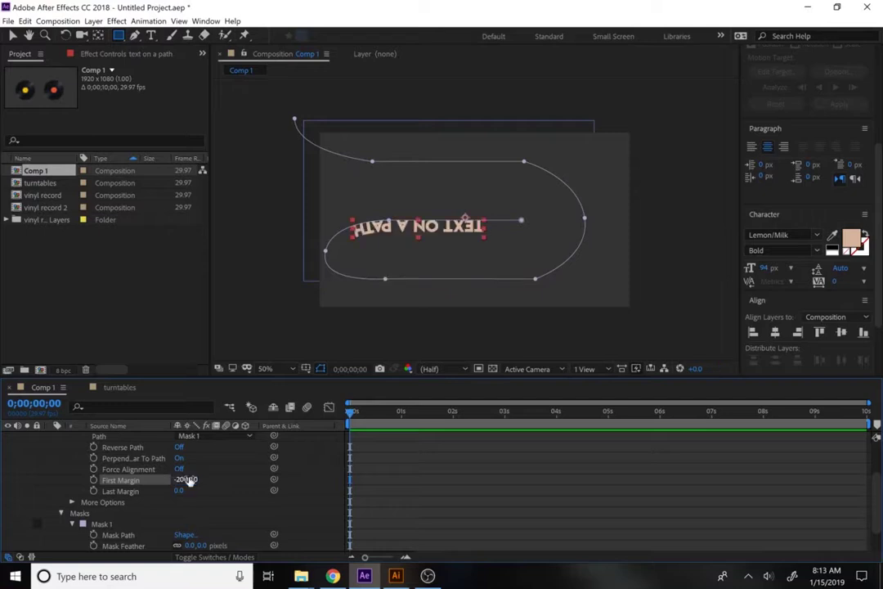
left_click_drag(188, 482, 134, 482)
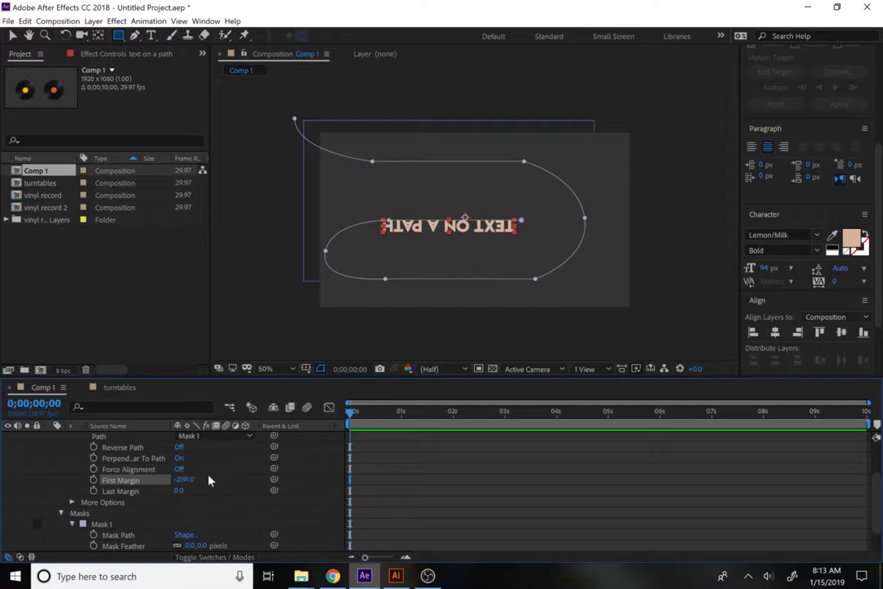
Turn on Reverse Path for the text and keep Perpendicular To Path on.
left_click(178, 458)
left_click(180, 448)
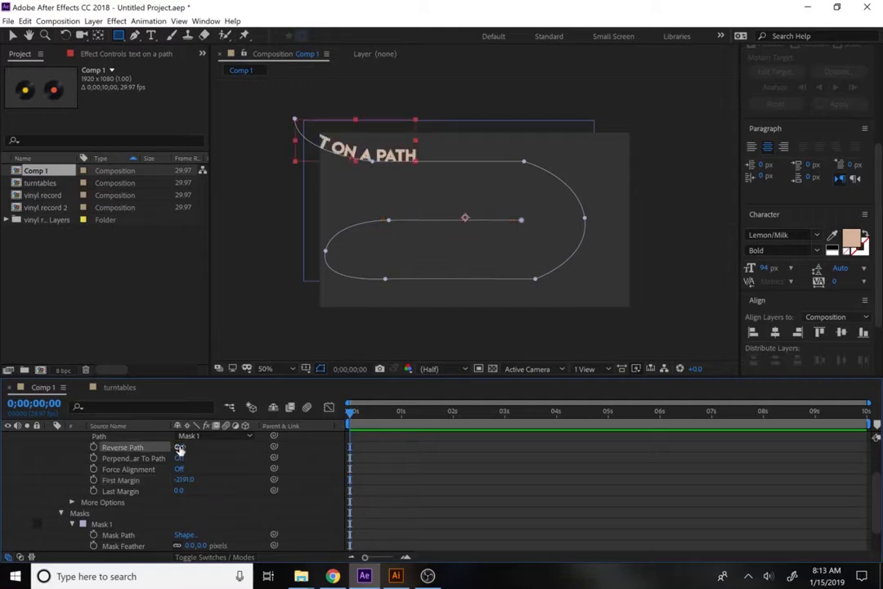
left_click(180, 449)
left_click(179, 449)
Set First Margin to 2000 and fine-tune it to 2183 so the text sits on the middle straight section.
left_click_drag(189, 482, 161, 480)
left_click(183, 480)
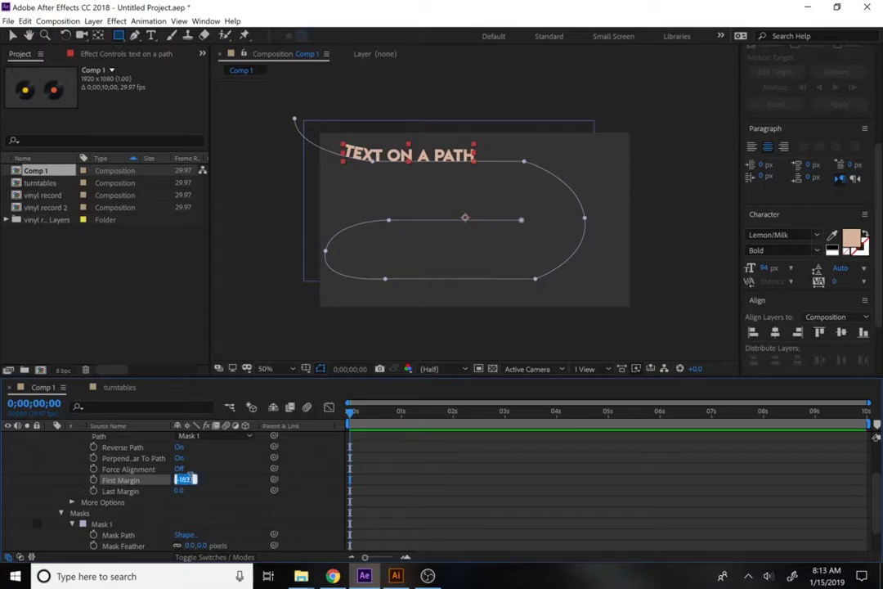
type("2000")
key("Return")
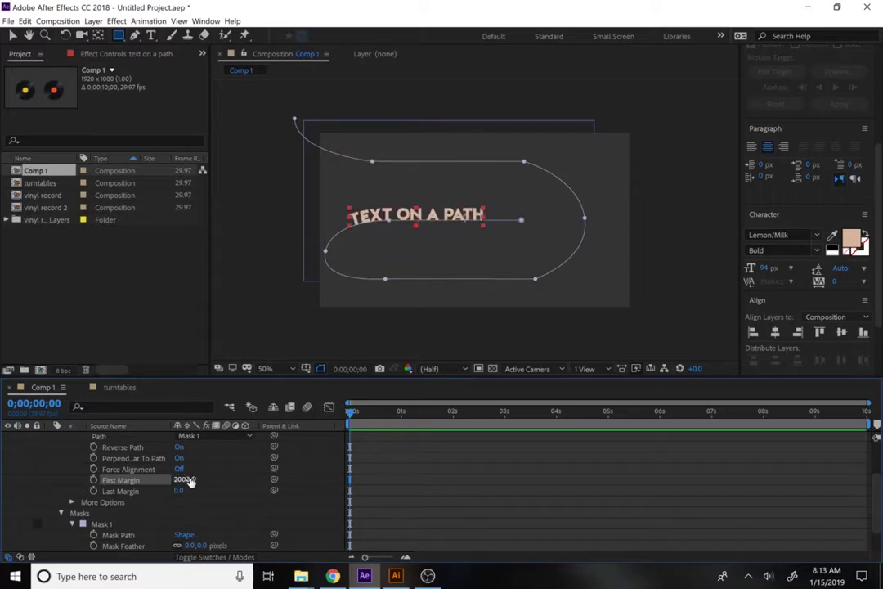
left_click_drag(188, 482, 309, 483)
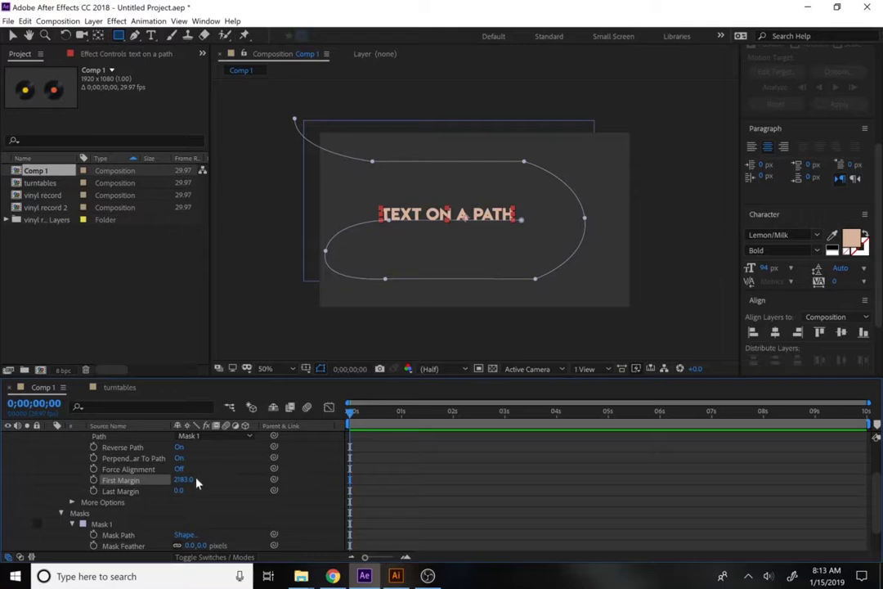
Keyframe First Margin, moving the 2183 keyframe to 0;00;04;03 and giving the first frame a value of -2243.
left_click(93, 480)
left_click_drag(350, 486, 561, 484)
left_click(181, 481)
key("Return")
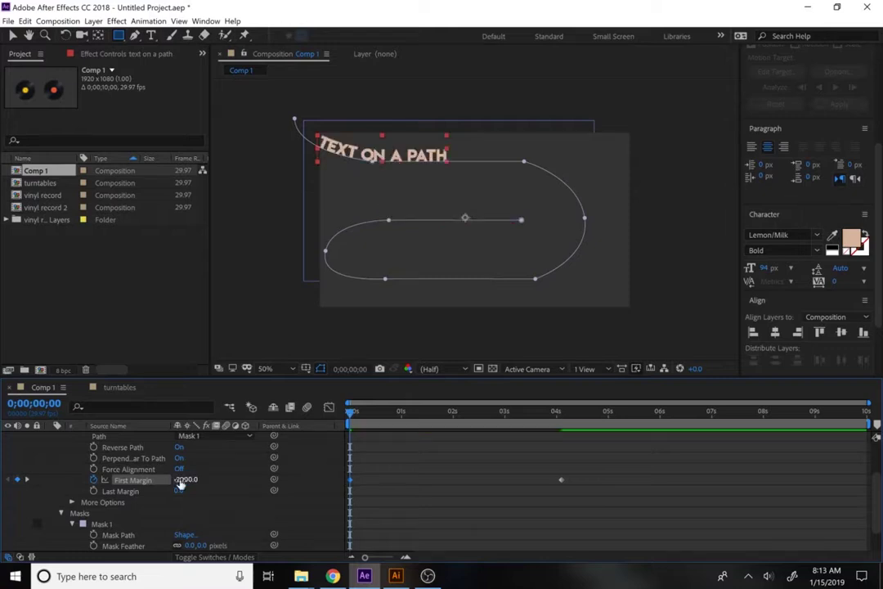
left_click_drag(186, 483, 112, 474)
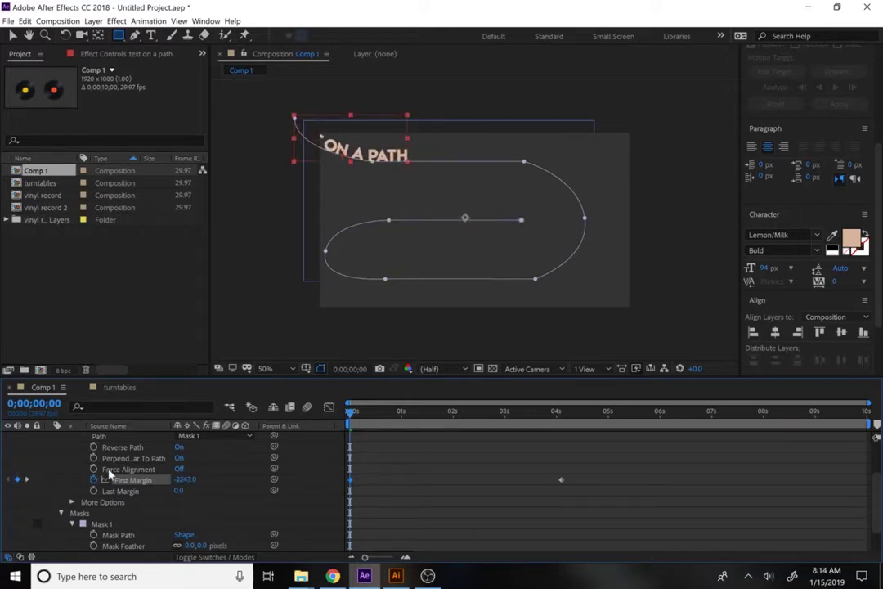
Pull the mask path's upper-left end point farther outside the frame and lower the first frame's First Margin to -2657.
left_click(134, 36)
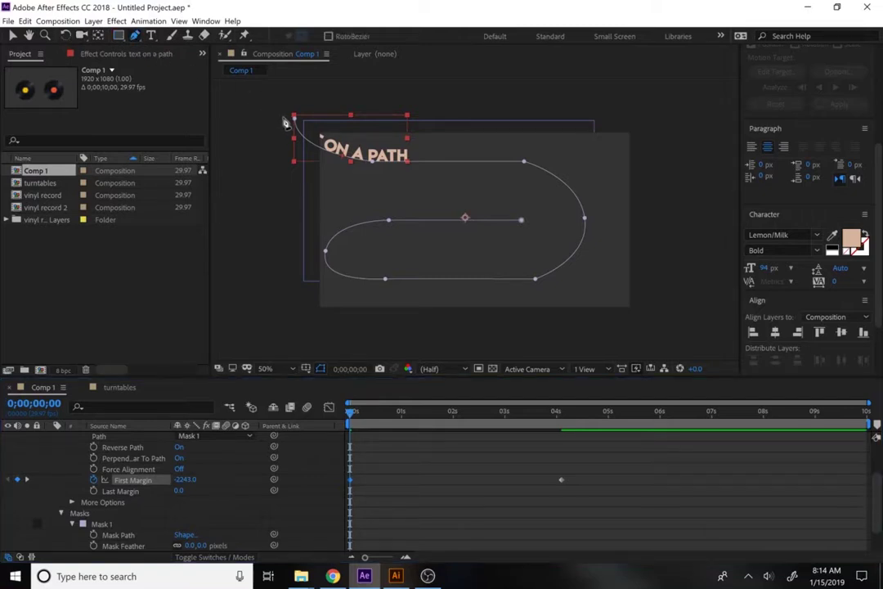
left_click_drag(292, 118, 247, 94)
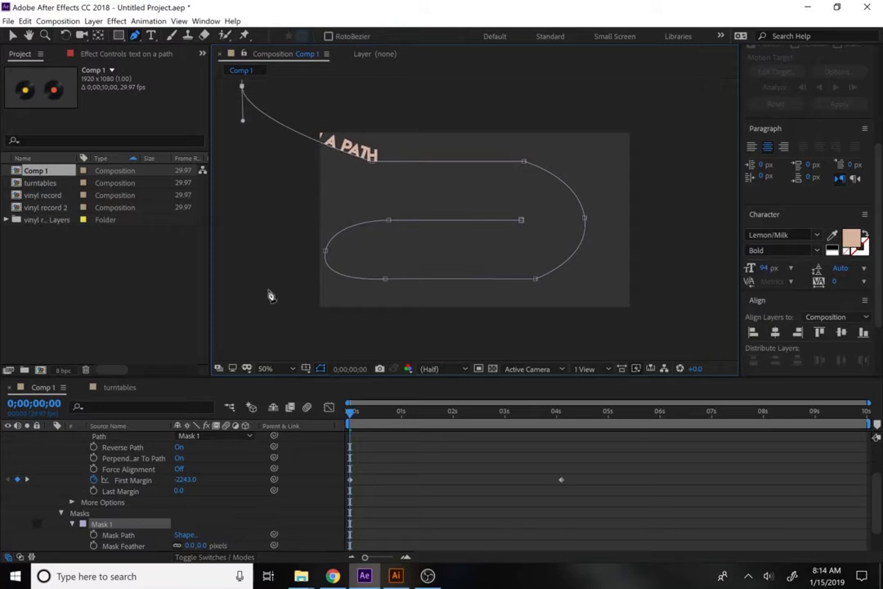
left_click_drag(187, 481, 50, 471)
left_click_drag(191, 480, 68, 478)
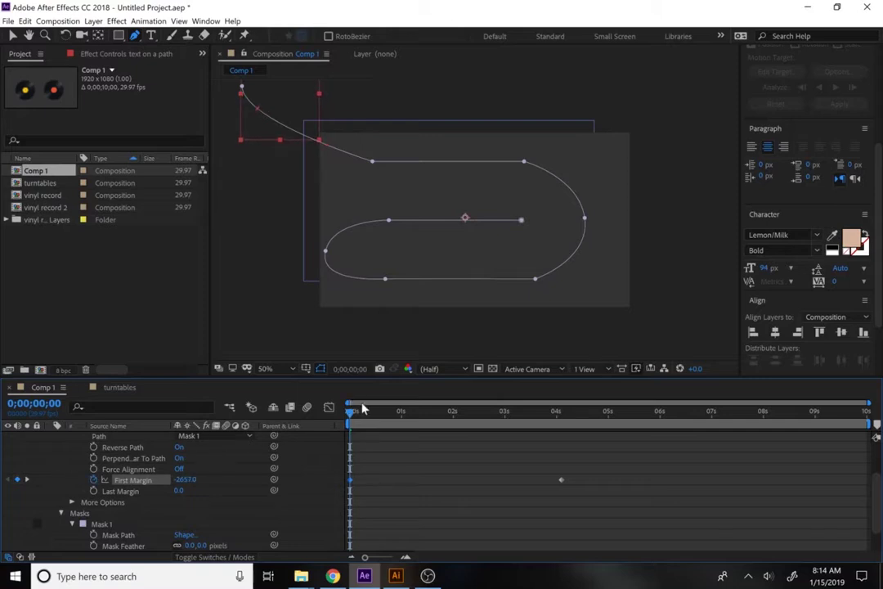
Preview the text travelling along the path and stop playback after the last keyframe.
left_click(277, 348)
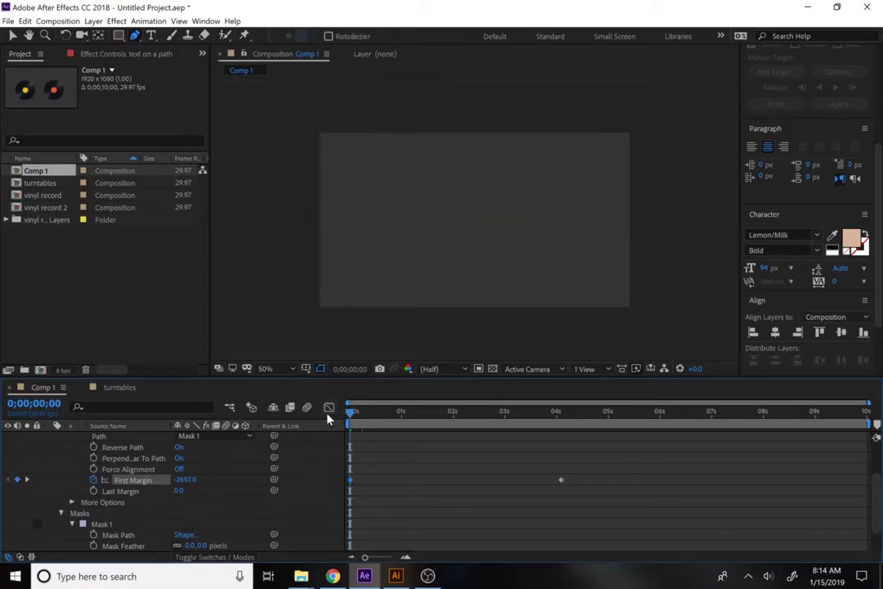
key("space")
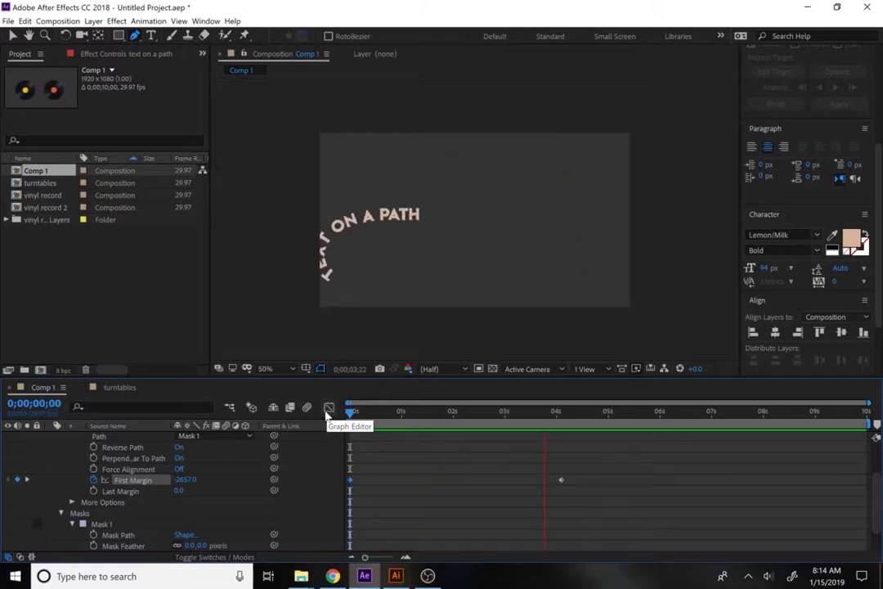
key("space")
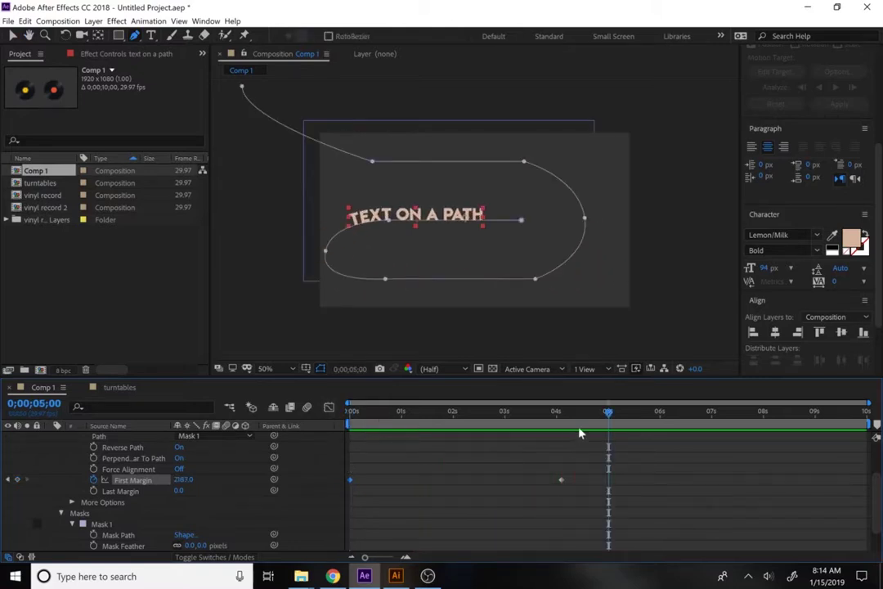
Set the First Margin keyframe at 0;00;04;03 to 2394 and preview the animation from the first frame.
left_click_drag(609, 416, 561, 417)
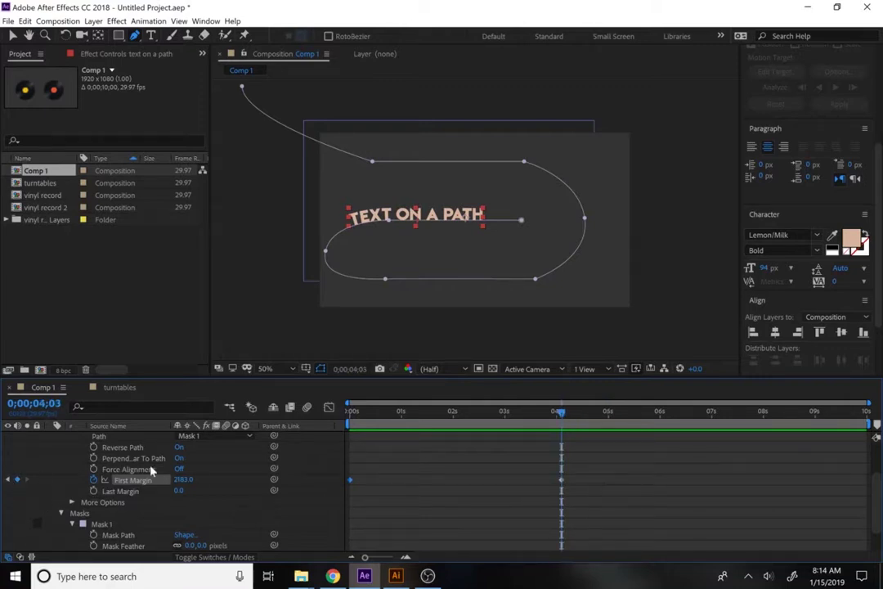
left_click_drag(176, 482, 317, 481)
left_click_drag(450, 413, 296, 420)
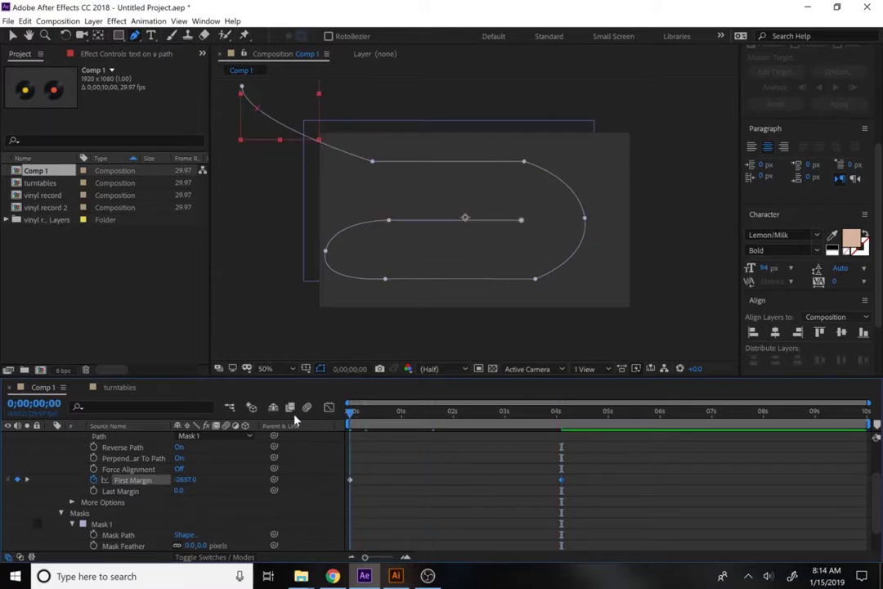
key("space")
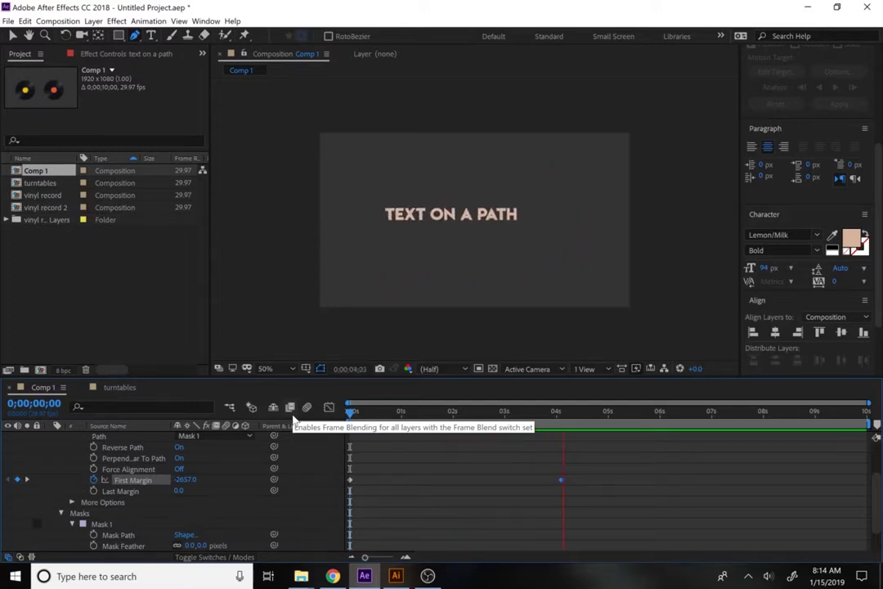
key("space")
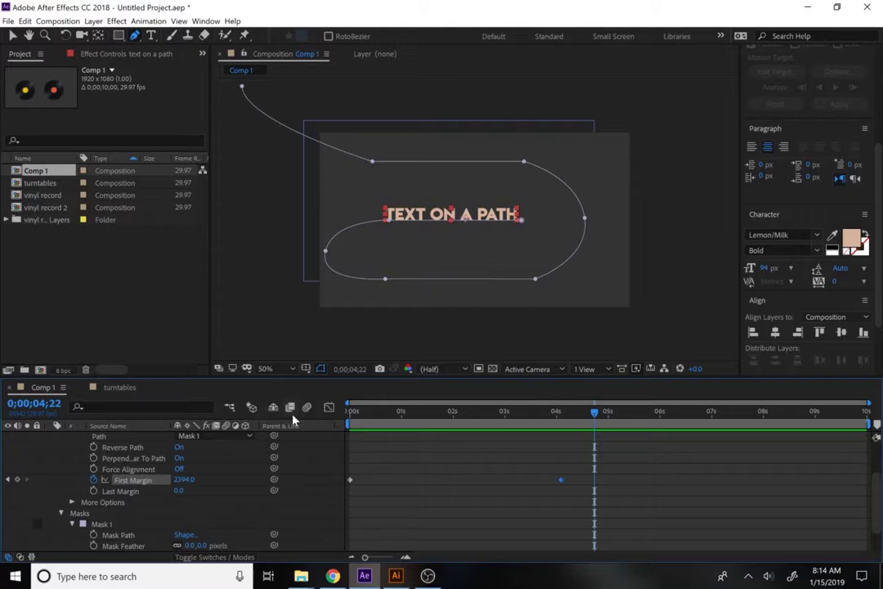
Open the turntables composition, zoom out, and preview its animation from the first frame.
double_click(43, 183)
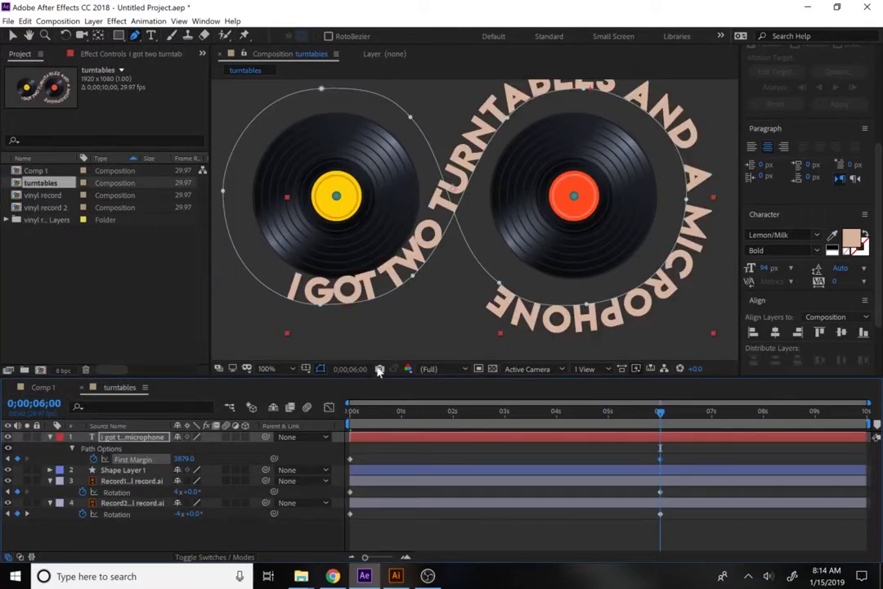
scroll(323, 315, "down", 4)
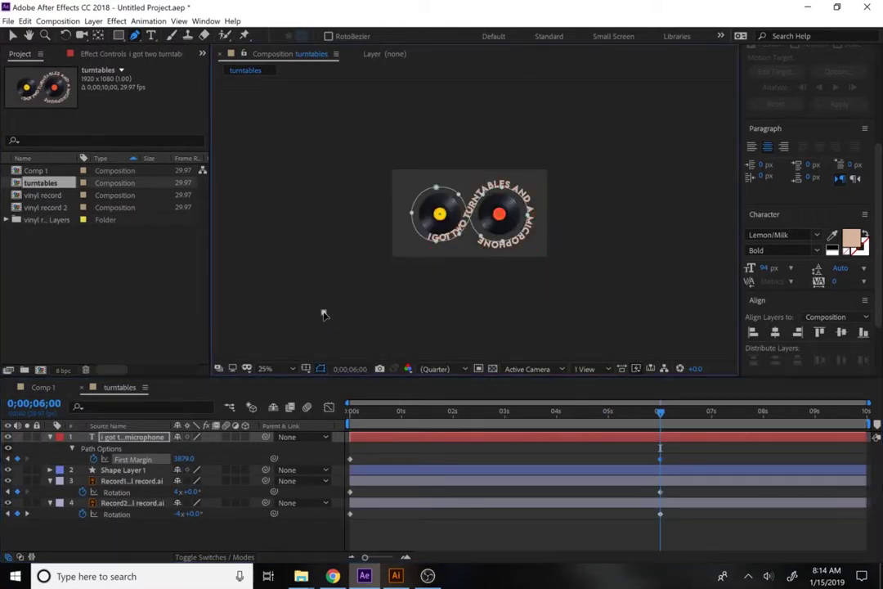
left_click(324, 315)
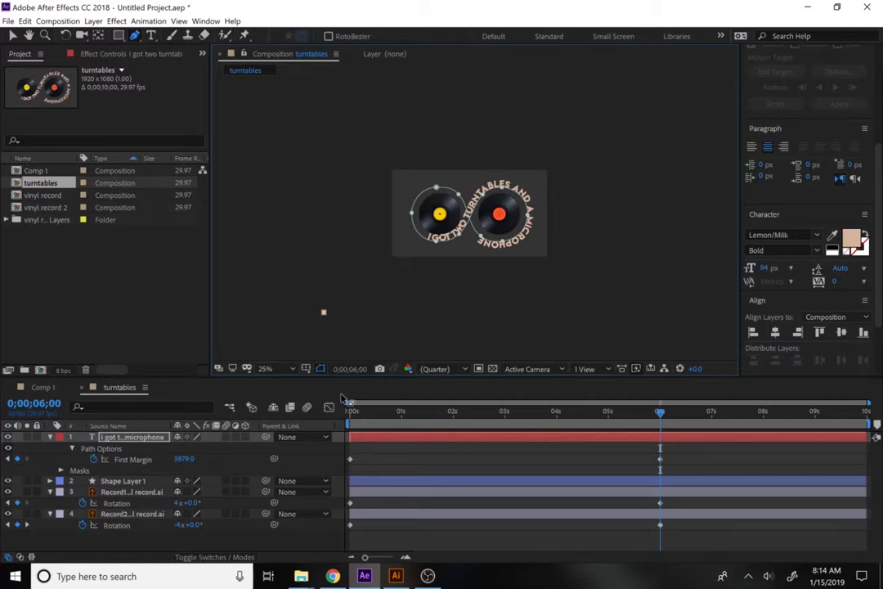
left_click_drag(378, 412, 351, 412)
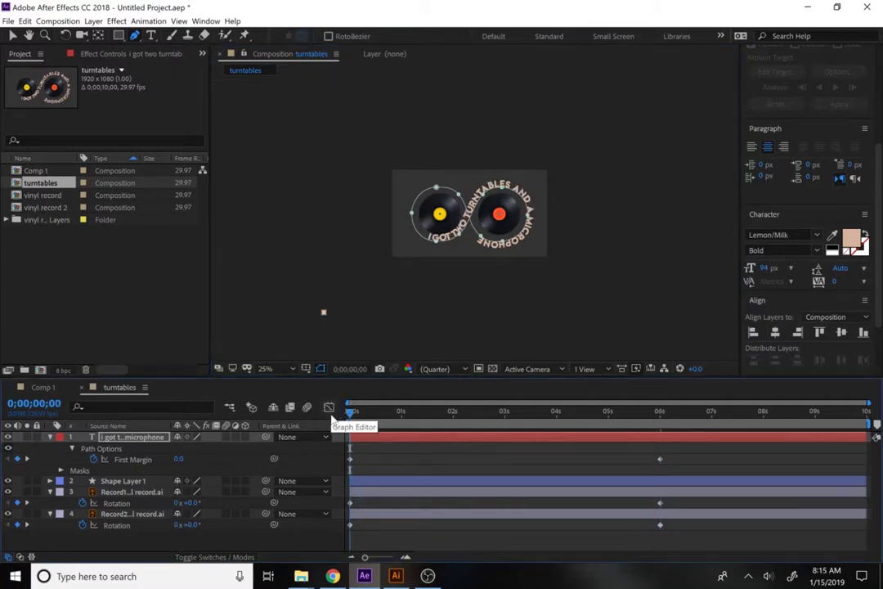
key("space")
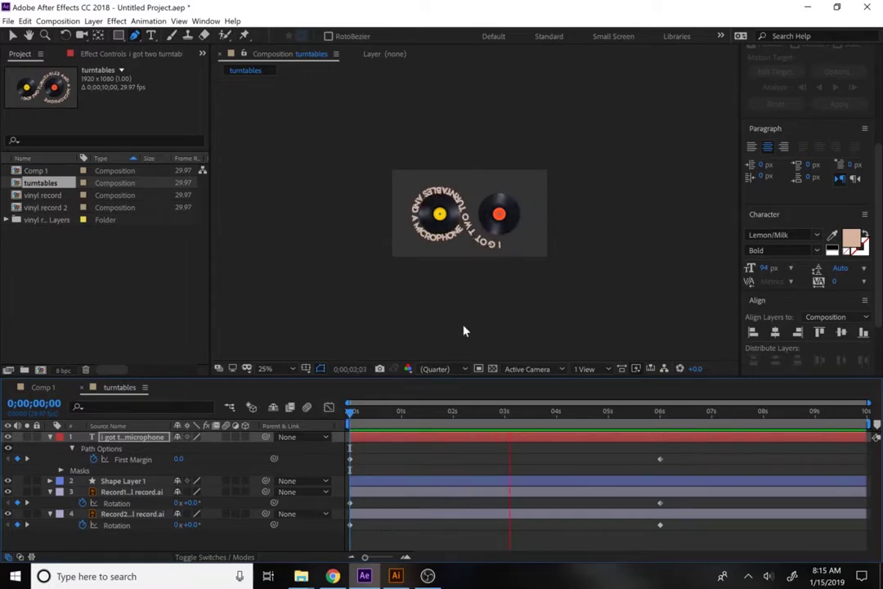
key("space")
Set the turntables view to Fit up to 100%, resume the preview, and end the work area at about 6 seconds.
scroll(462, 330, "up", 4)
key("h")
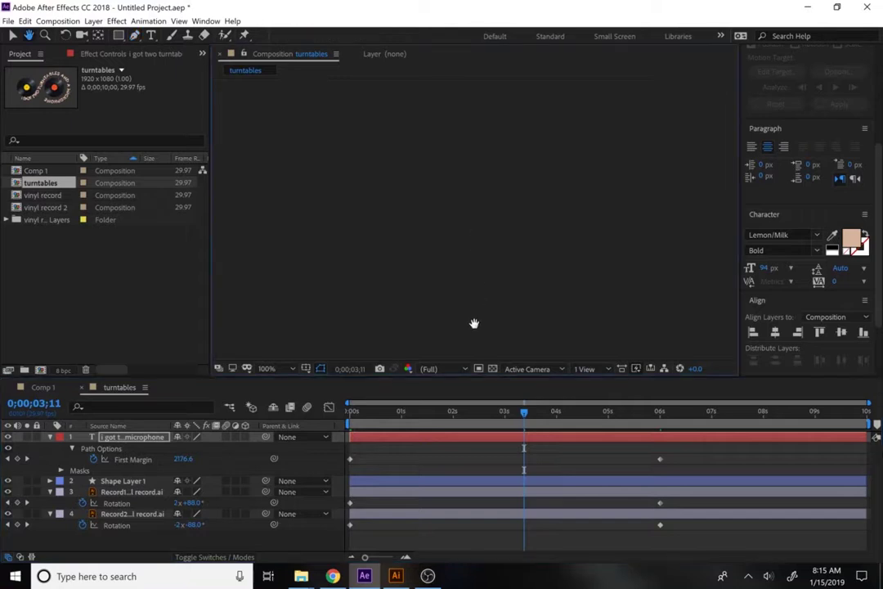
key("g")
left_click(285, 369)
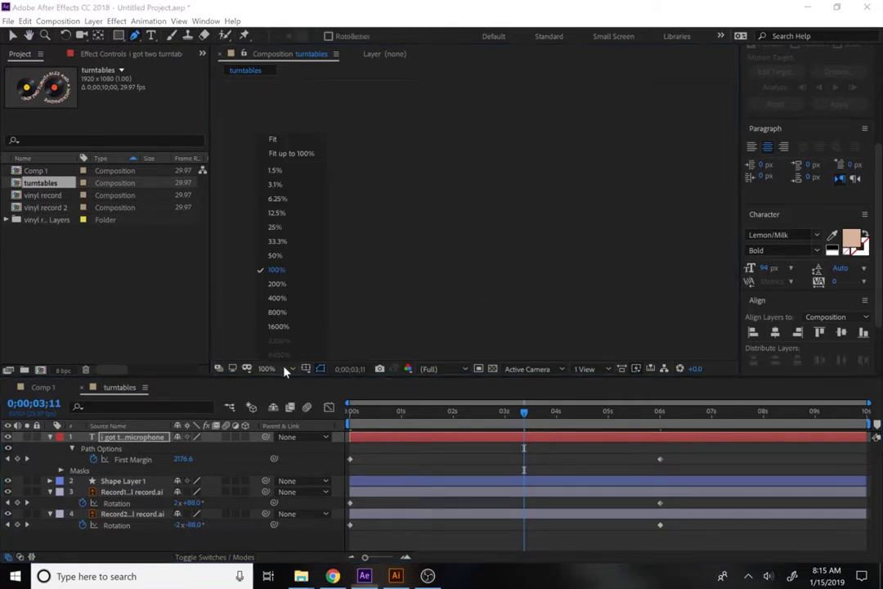
left_click(291, 153)
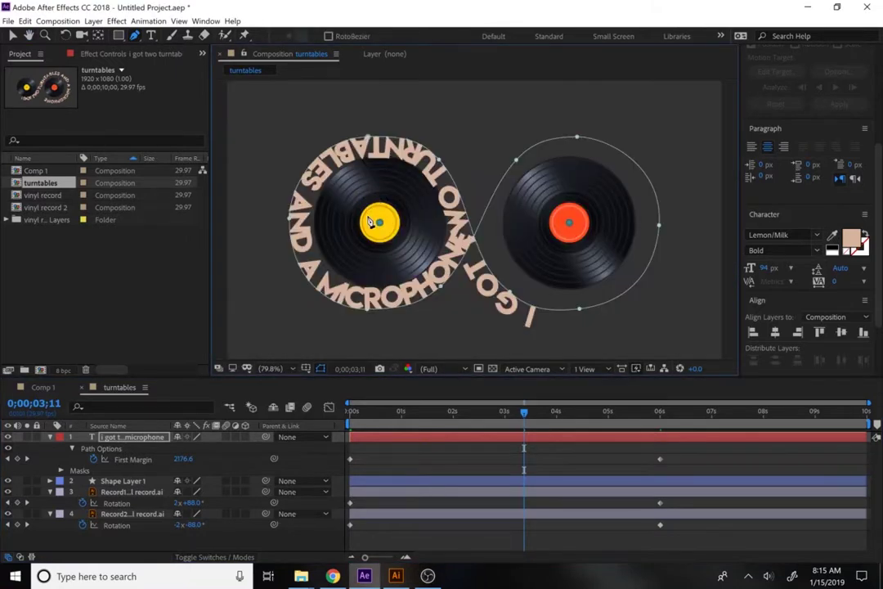
key("space")
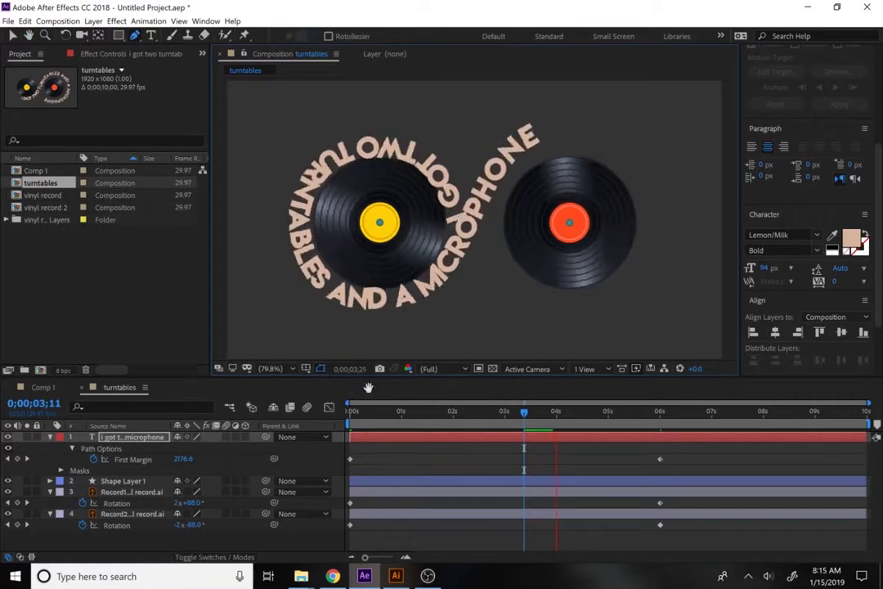
left_click_drag(868, 423, 660, 423)
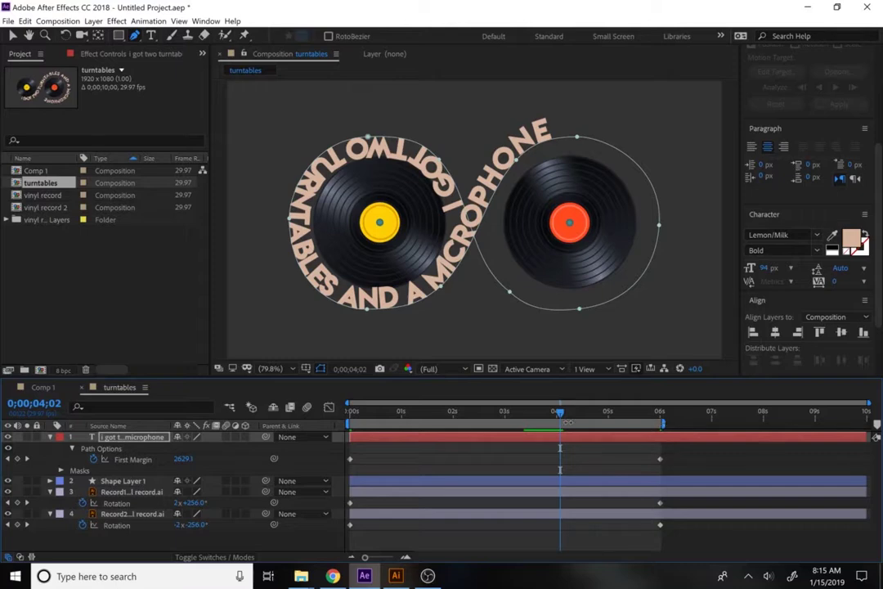
Preview the turntables animation, stop it, and return the playhead to the first frame.
key("space")
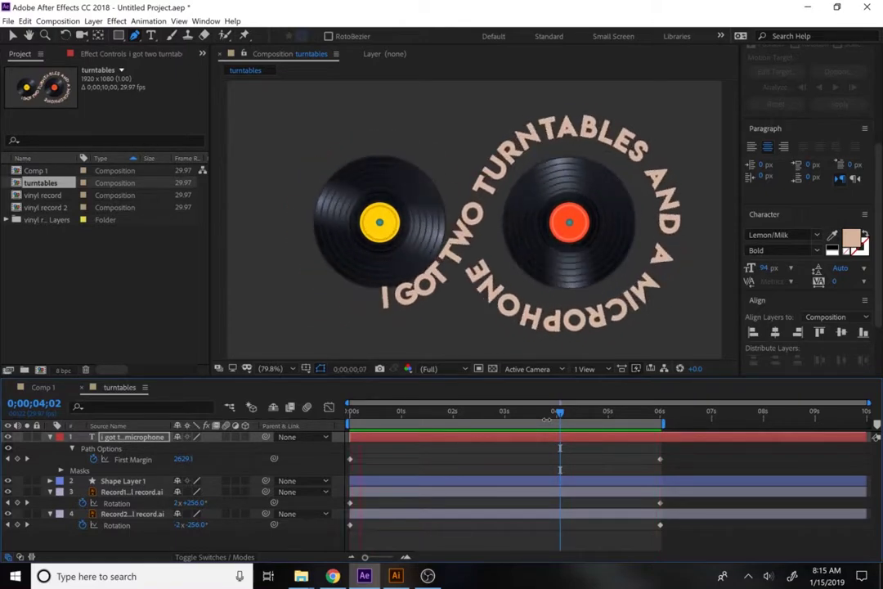
key("space")
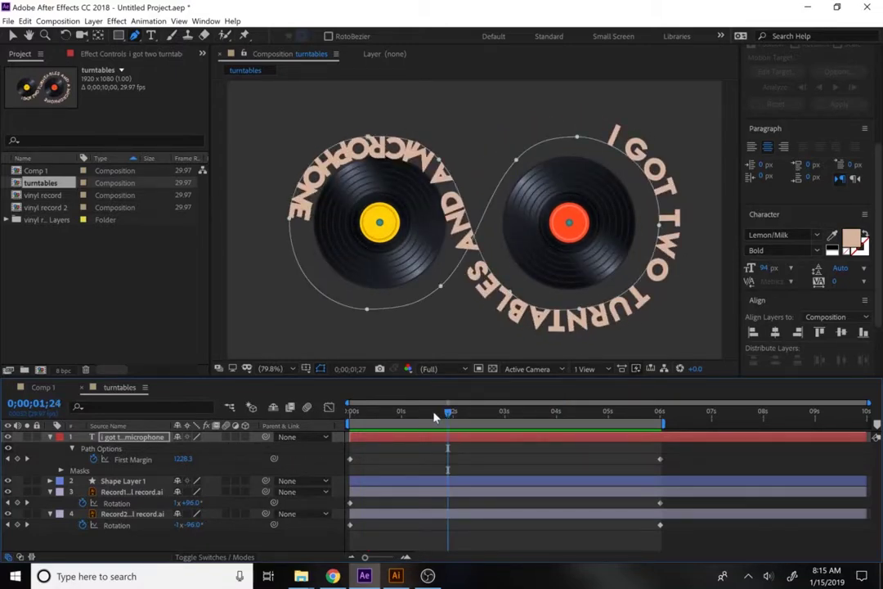
left_click_drag(435, 416, 324, 415)
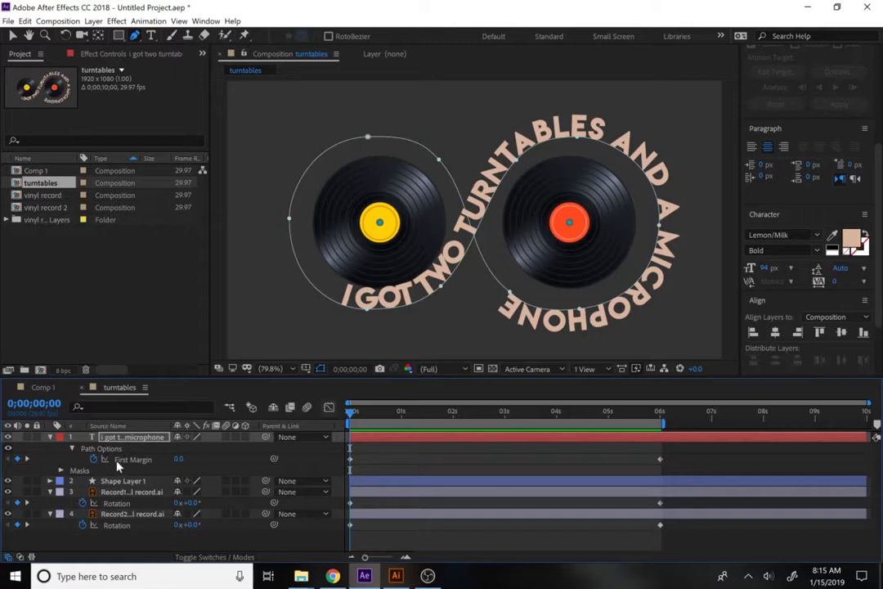
Set the Rotation at 0;00;06;00 to -4 revolutions for the Record1 layer and 4 revolutions for the Record2 layer.
left_click(112, 503)
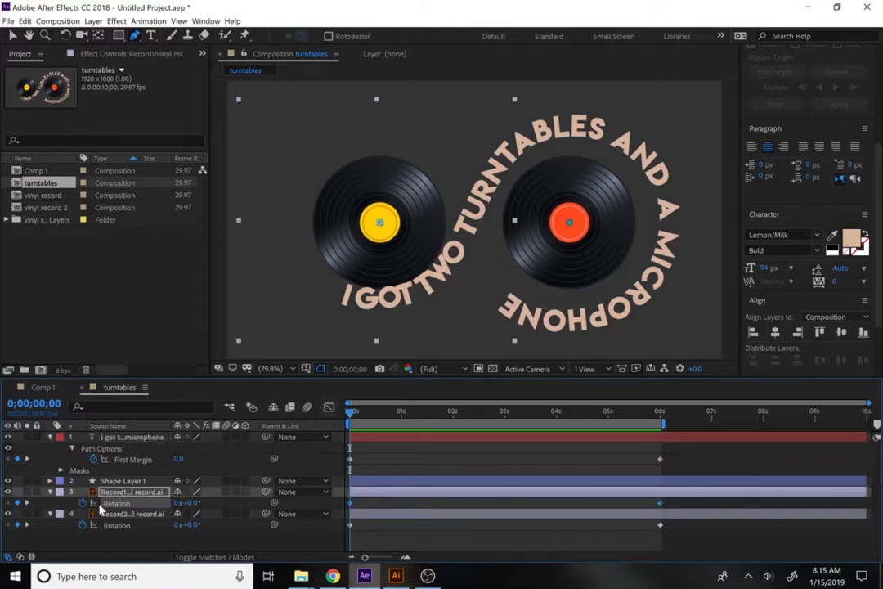
left_click(27, 503)
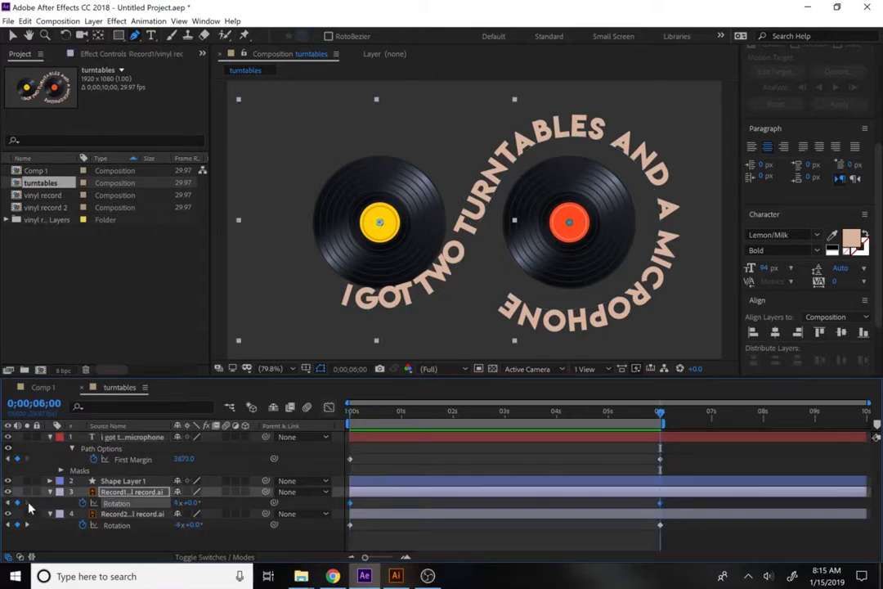
left_click(179, 503)
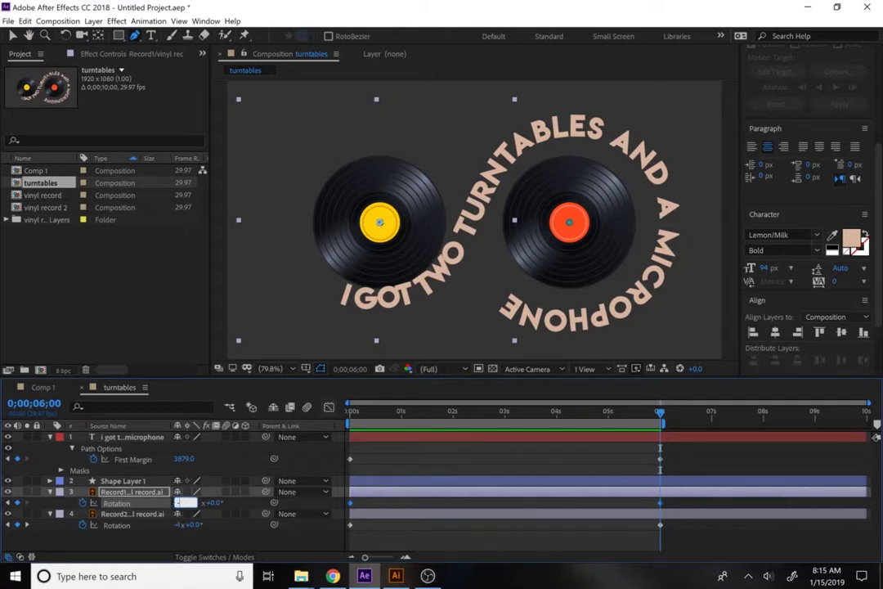
left_click(170, 541)
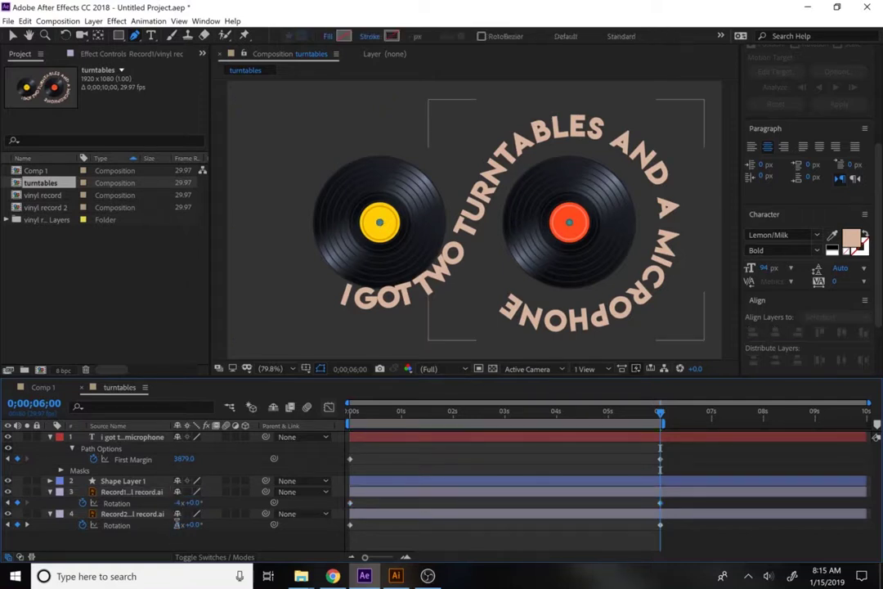
left_click(179, 525)
type("4")
key("Return")
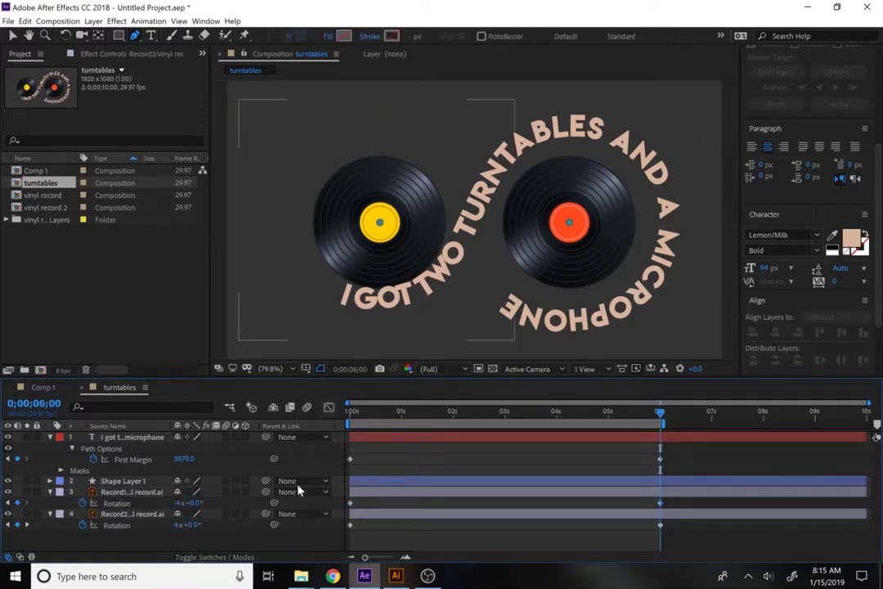
Preview the records' spin from the first frame and scrub through to the keyframes at 0;00;06;00.
key("Home")
key("space")
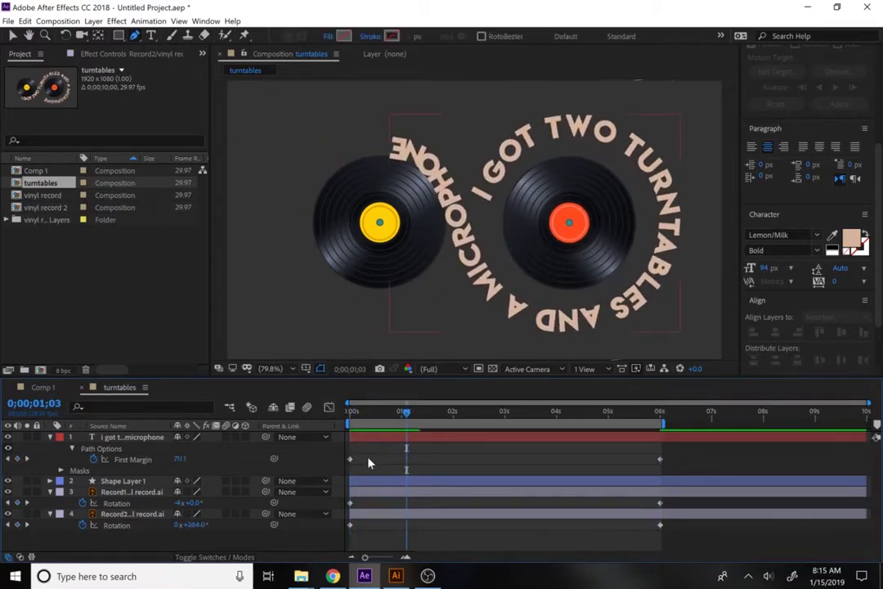
left_click_drag(403, 414, 659, 419)
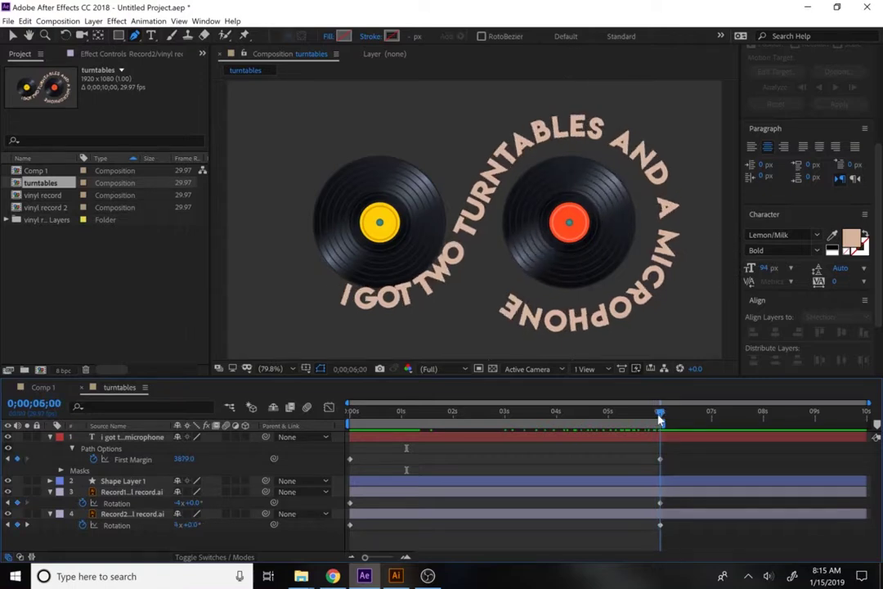
key("space")
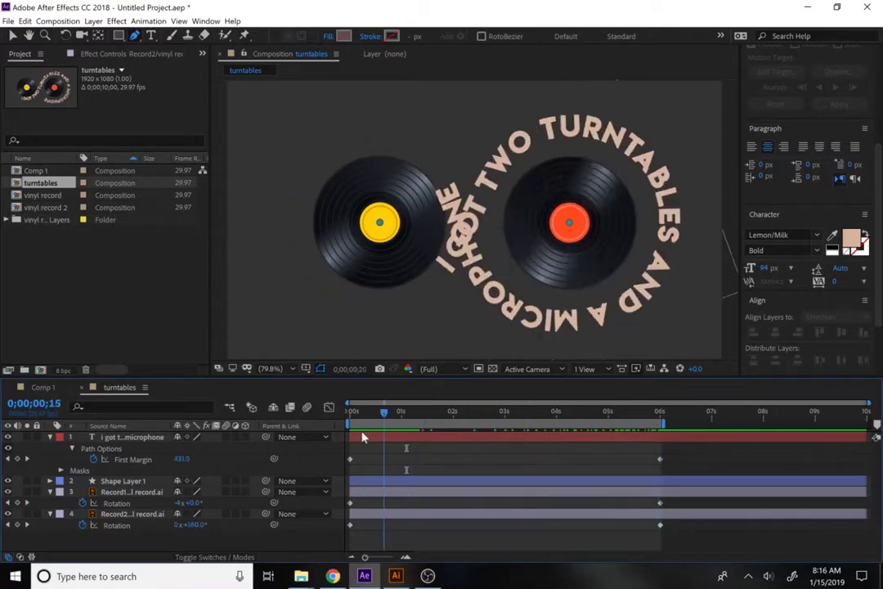
Set the Record1 layer's Rotation keyframe at the first frame to 0 revolutions and check its keyframe at 0;00;06;00.
left_click(177, 502)
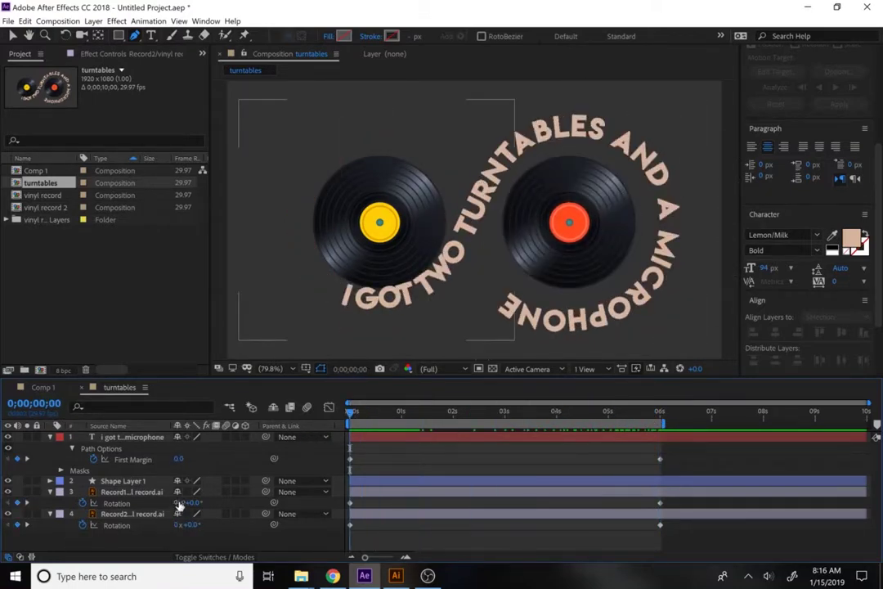
left_click(178, 503)
key("Return")
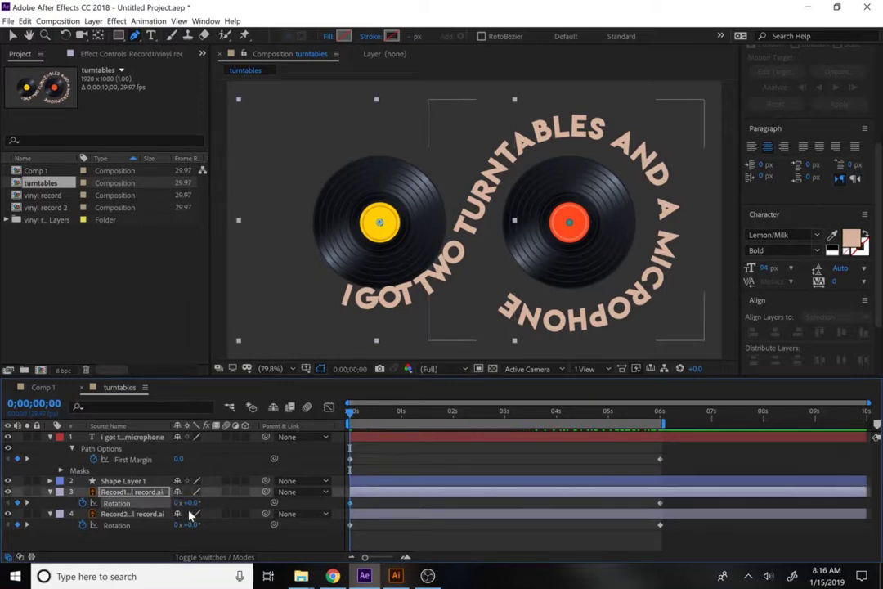
left_click(27, 502)
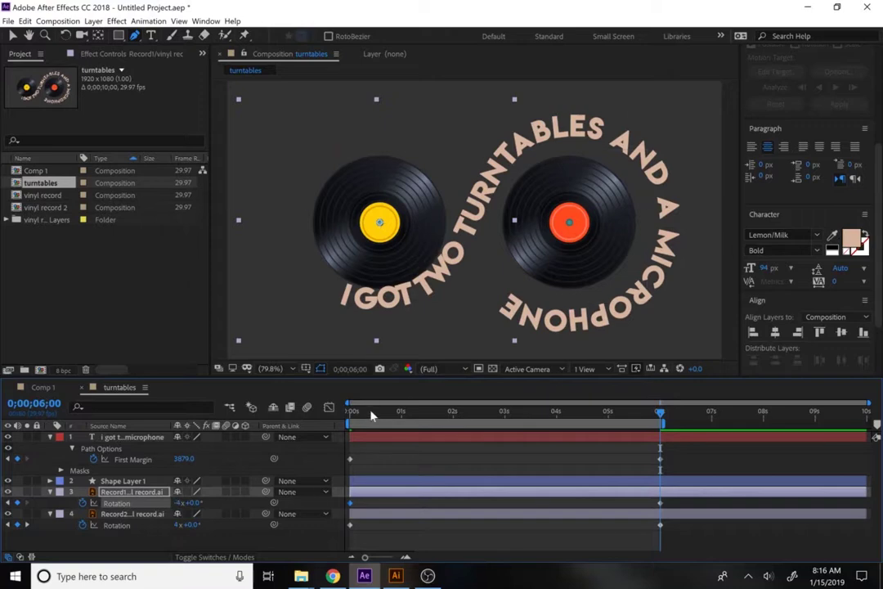
Preview the opposite spins of both records together with the moving text from the first frame.
key("Home")
key("space")
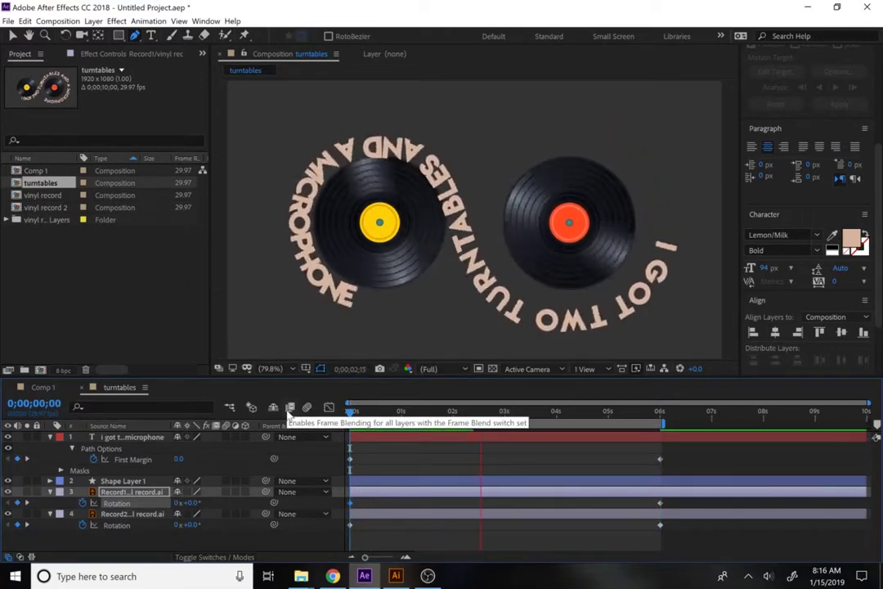
key("space")
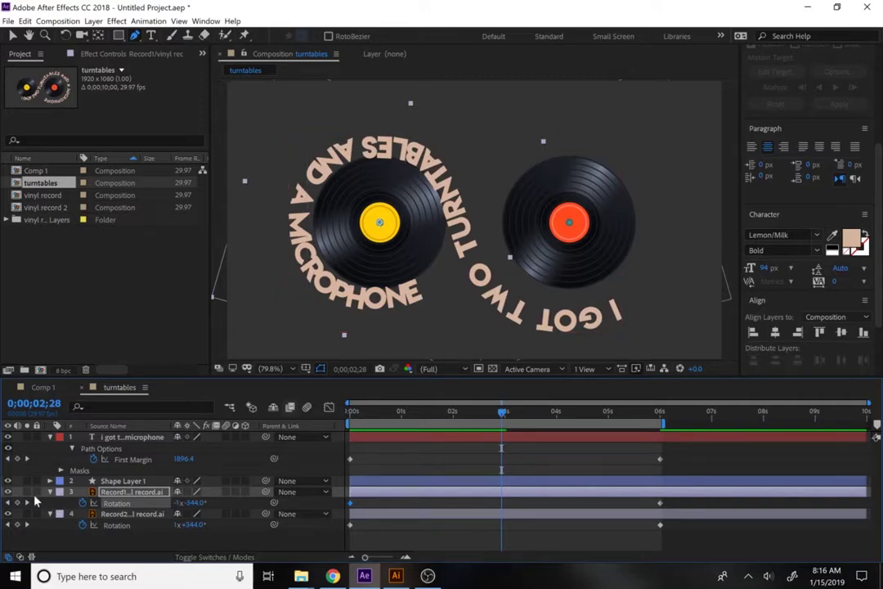
key("space")
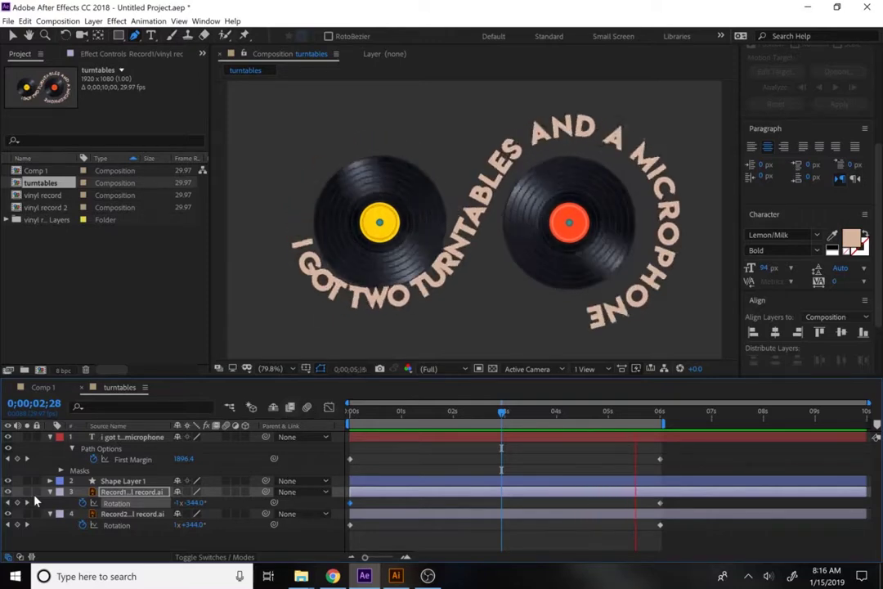
Set the Rotation keyframes at 0;00;06;00 to -3 revolutions for Record1 and 3 revolutions for Record2.
left_click(106, 503)
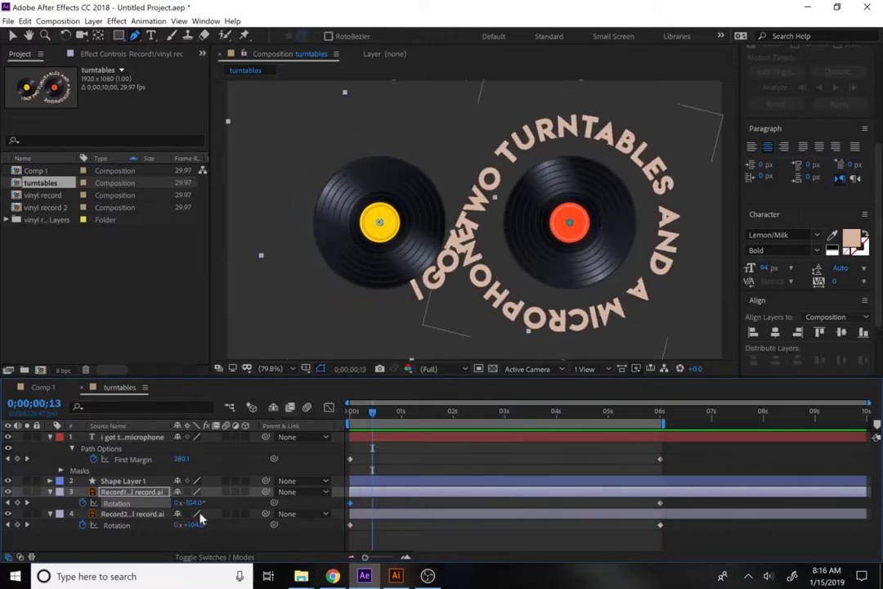
left_click(25, 503)
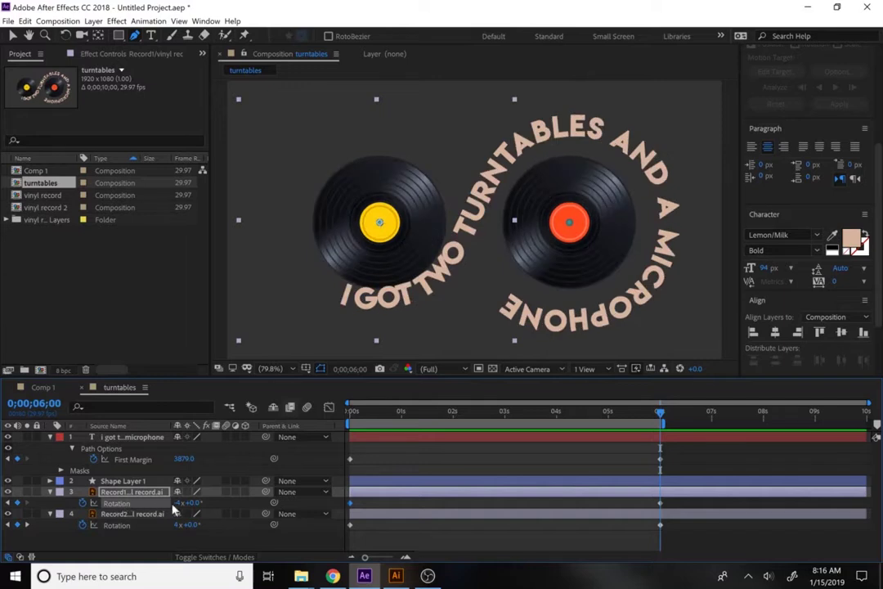
left_click(173, 503)
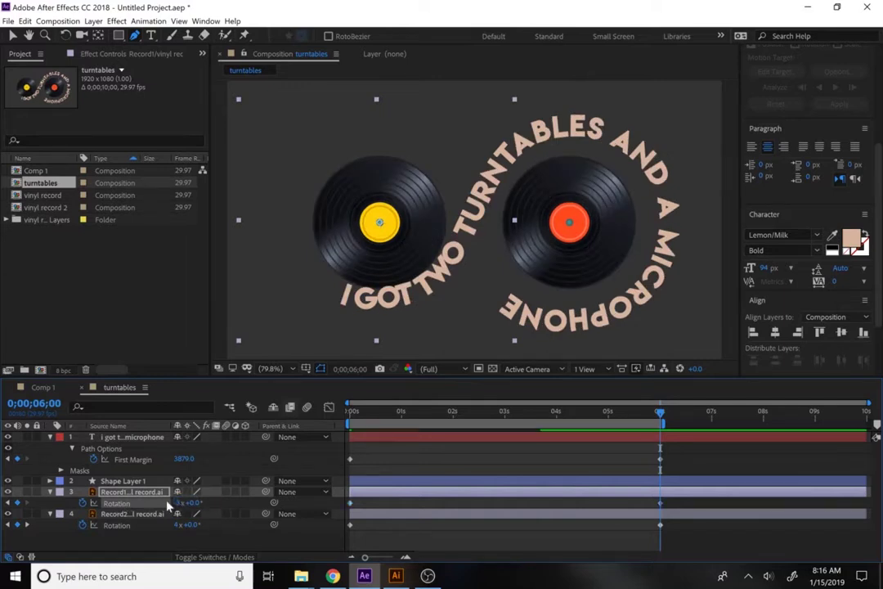
left_click(181, 525)
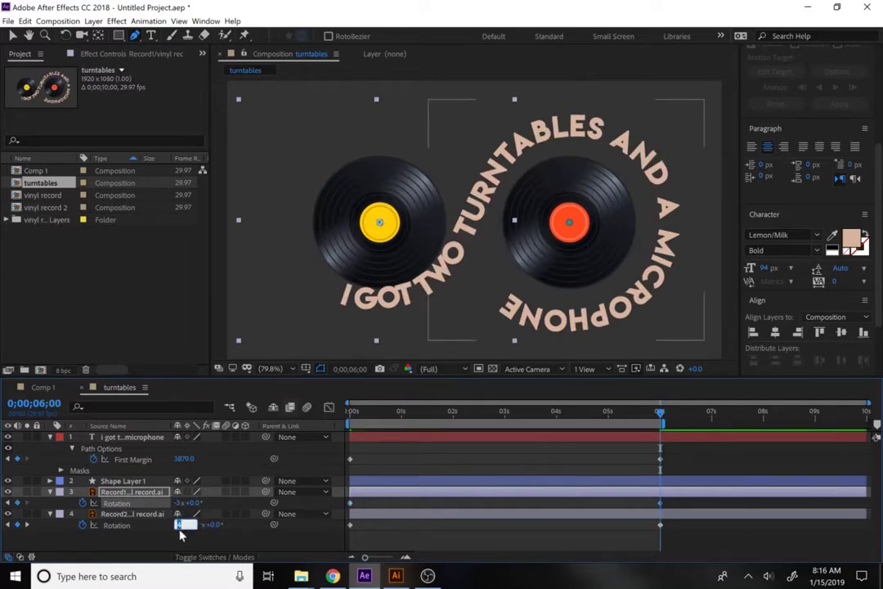
type("3")
key("Return")
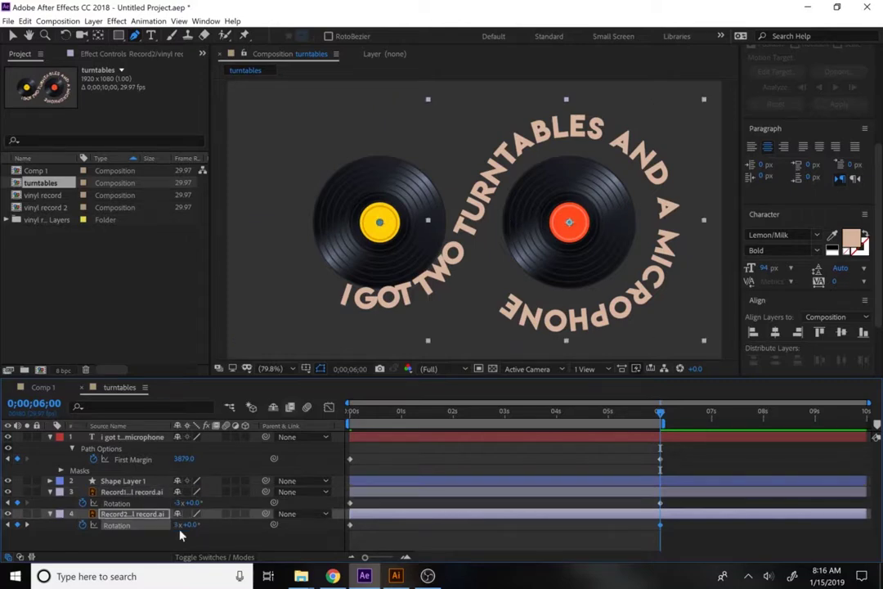
Preview the slower record rotations from the first frame and stop playback.
left_click_drag(371, 419, 323, 423)
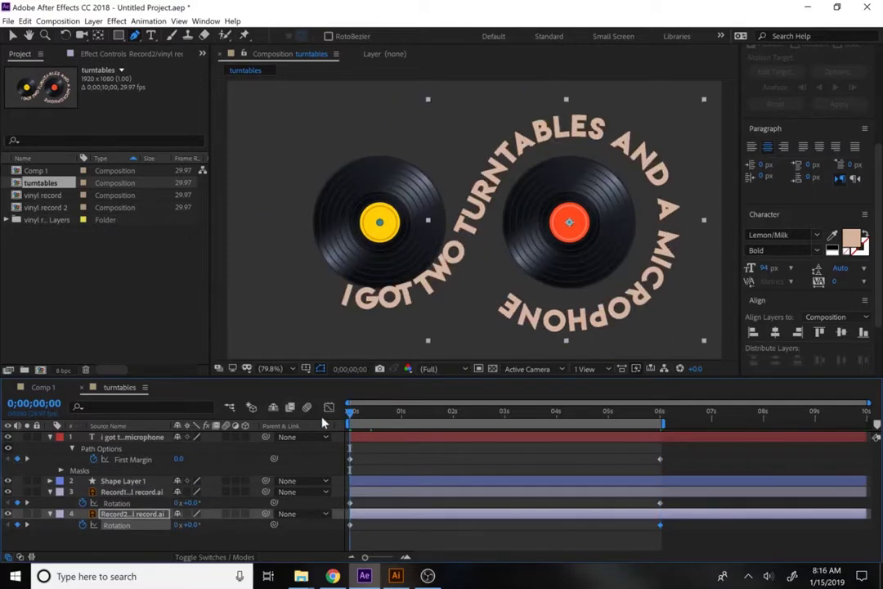
key("space")
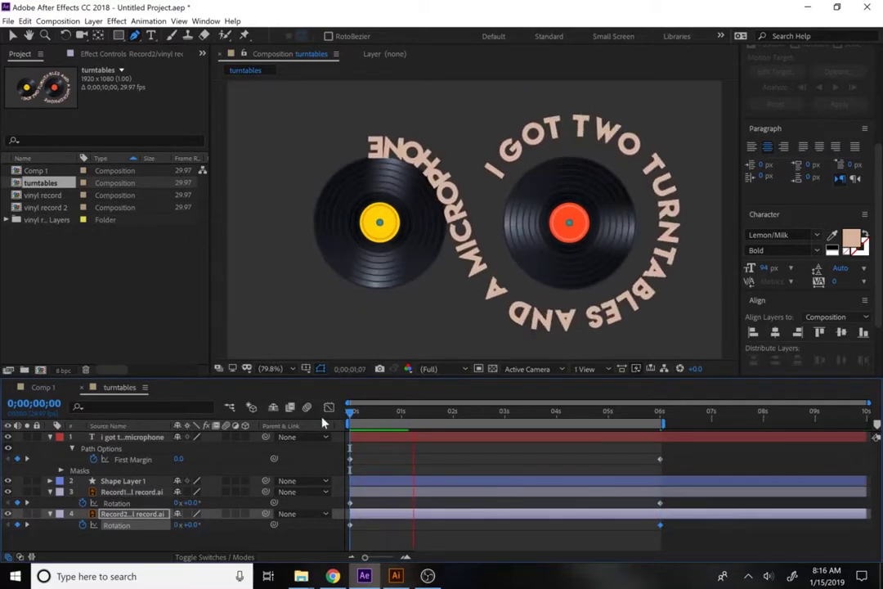
key("space")
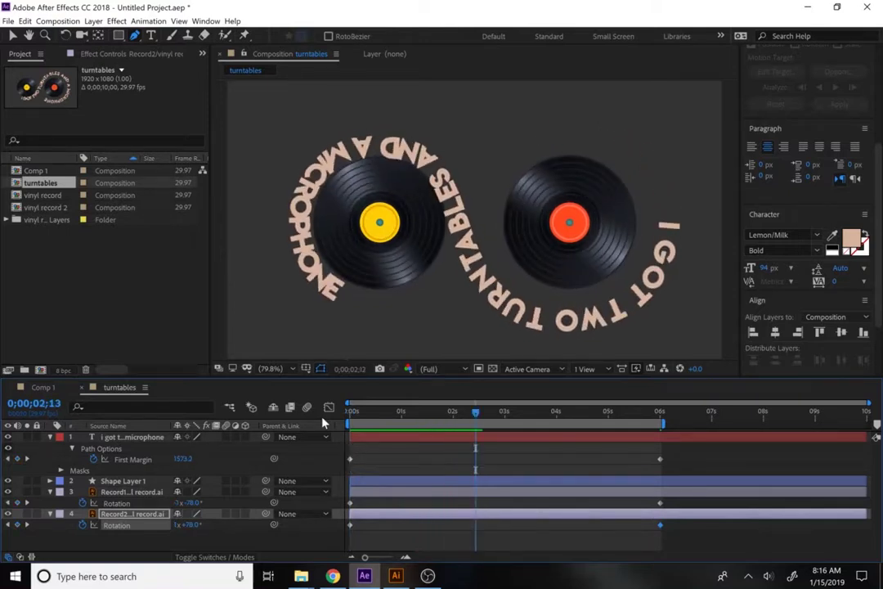
Try a Rotation of 2 revolutions on the Record1 keyframe at 0;00;06;00 and undo that change.
left_click(26, 503)
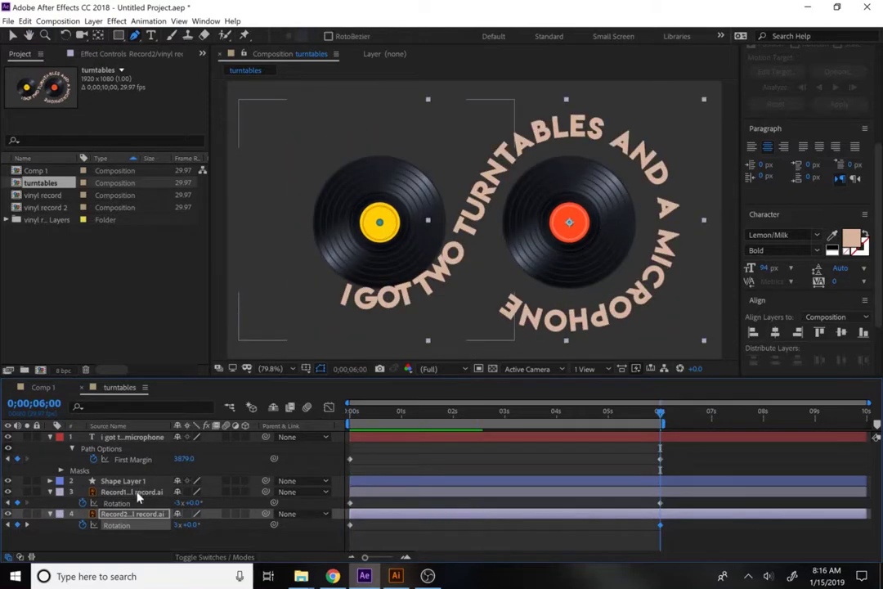
left_click(179, 501)
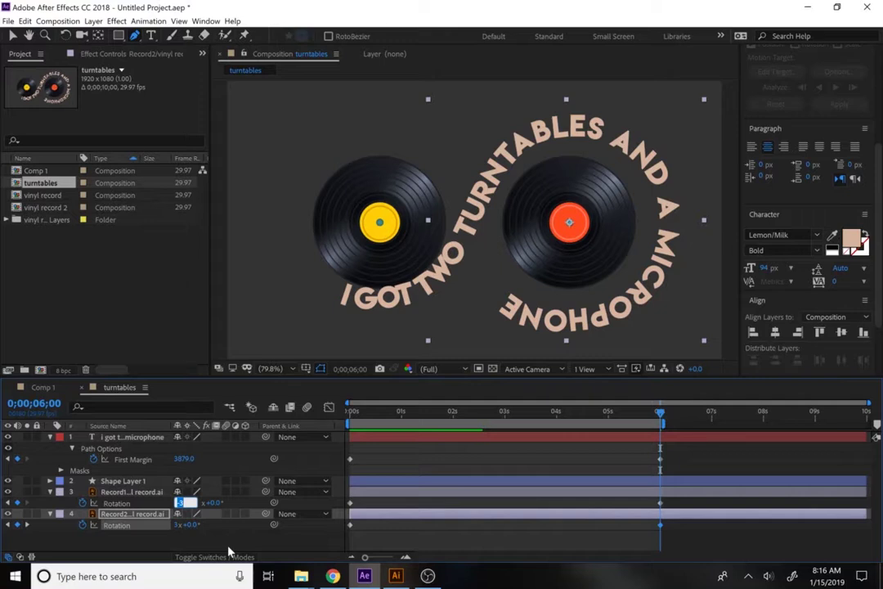
type("2")
key("Return")
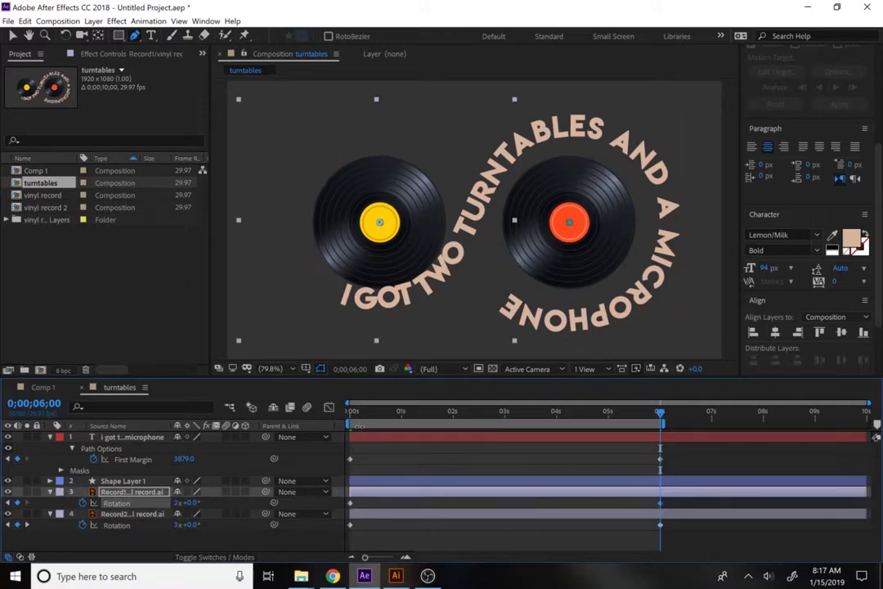
left_click_drag(363, 415, 342, 413)
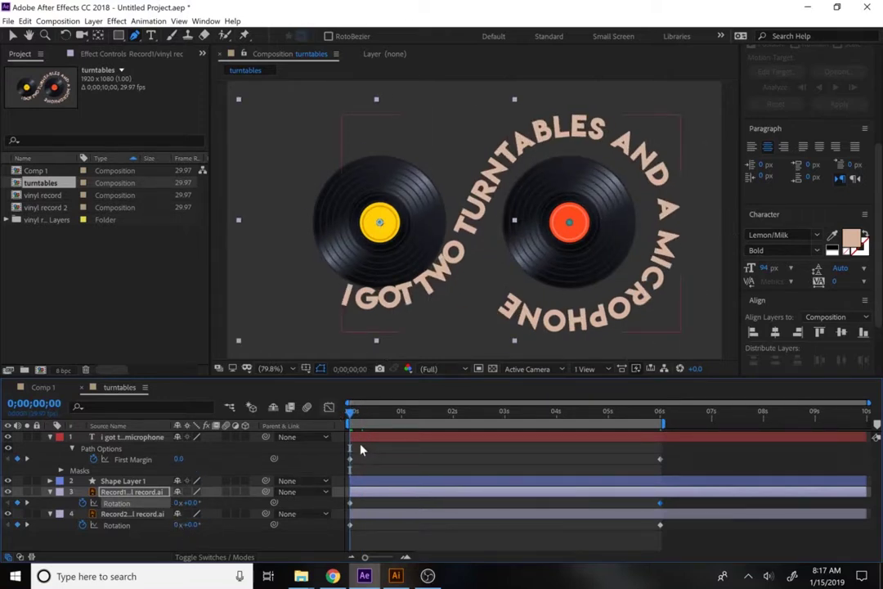
key("ctrl+Down")
key("k")
Play the turntables preview repeatedly to check how the record rotations match the text movement.
key("space")
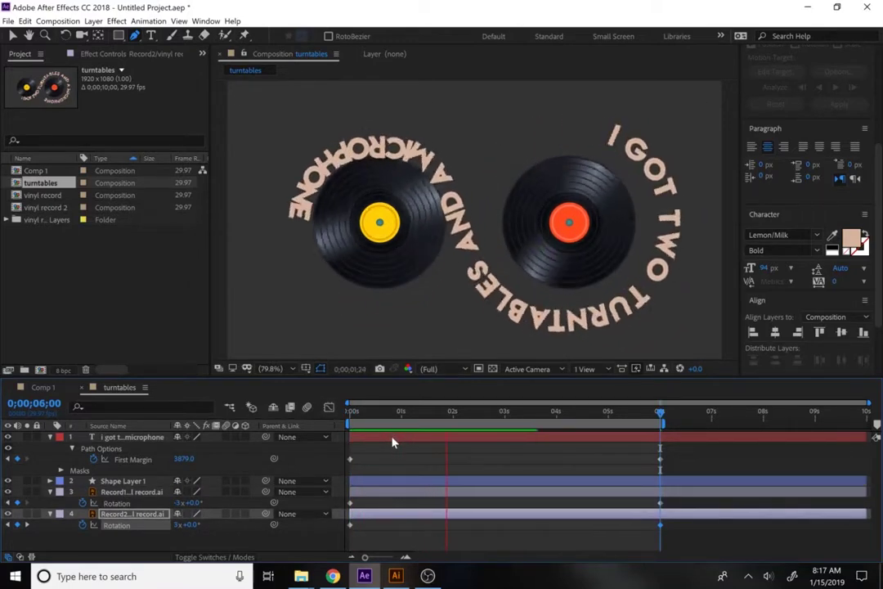
key("space")
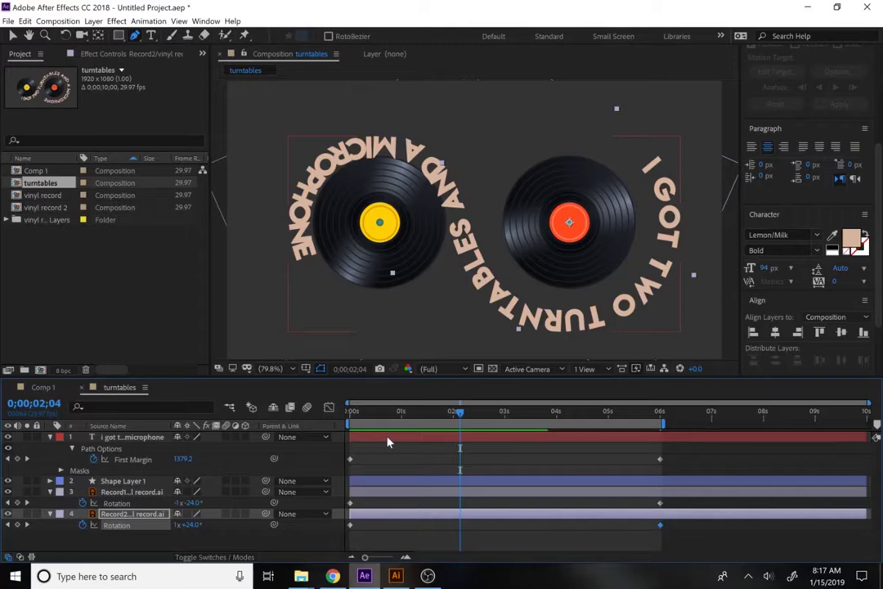
key("space")
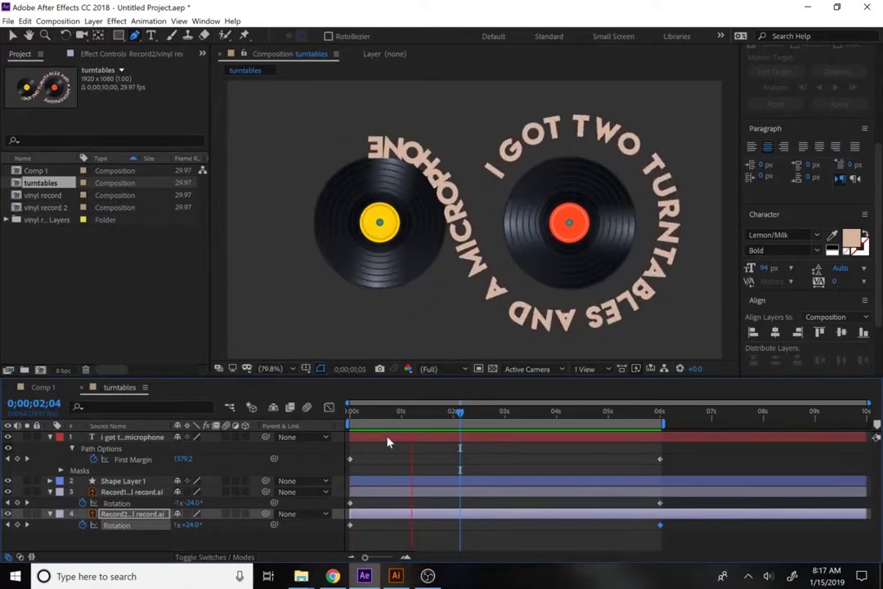
key("space")
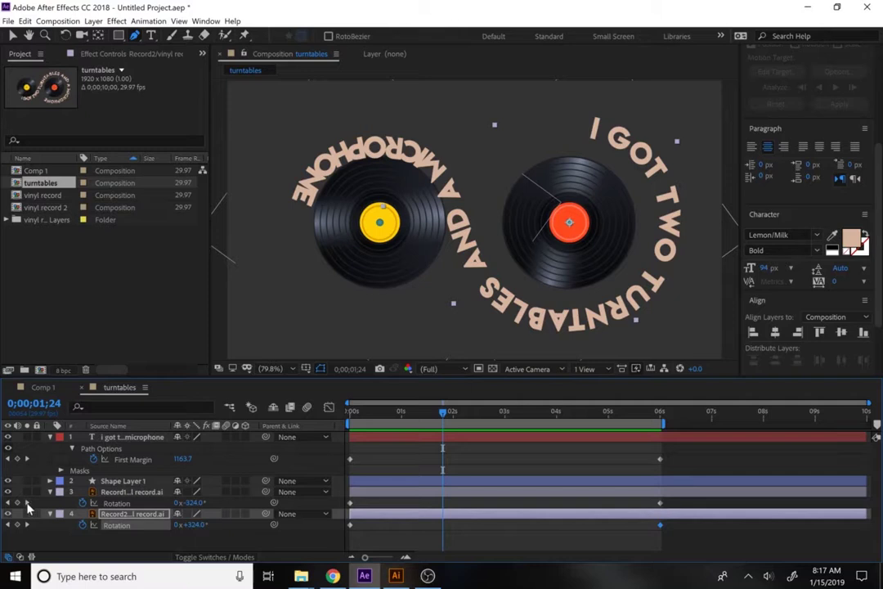
Set the Rotation keyframes at 0;00;06;00 to -2 revolutions for Record1 and 2 revolutions for Record2.
left_click(27, 503)
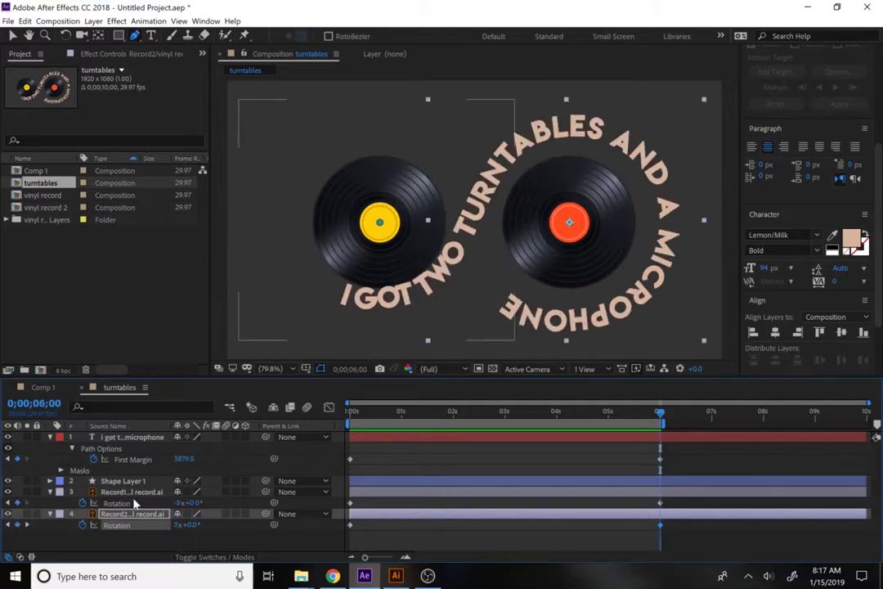
left_click(177, 503)
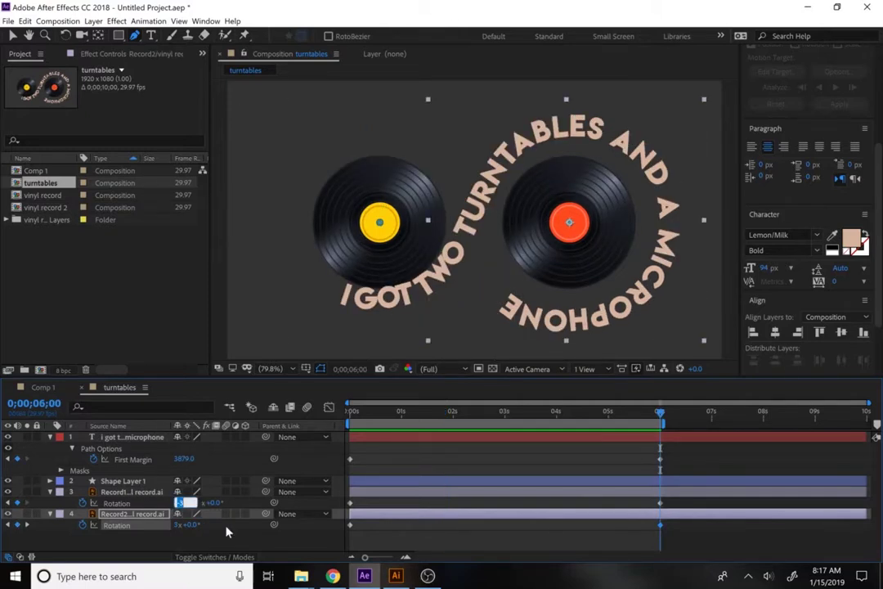
type("-2")
key("Return")
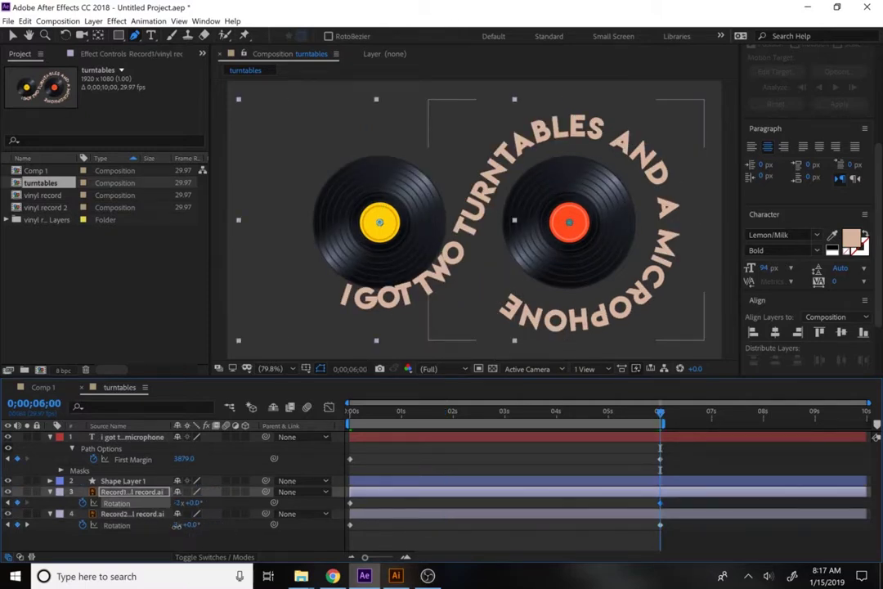
left_click(176, 525)
type("2")
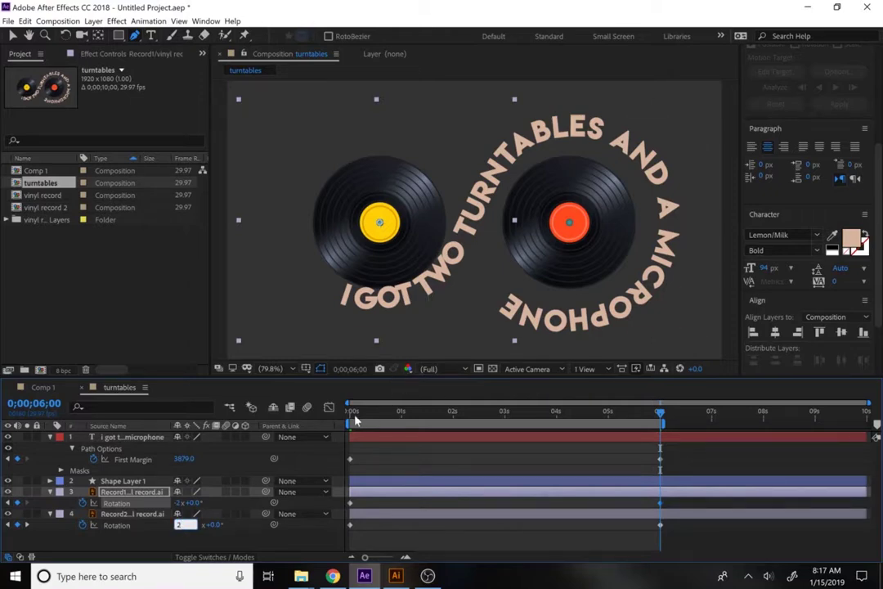
Preview the record rotations from the first frame, stop playback and move the current time to 0;00;05;00.
left_click(350, 417)
key("space")
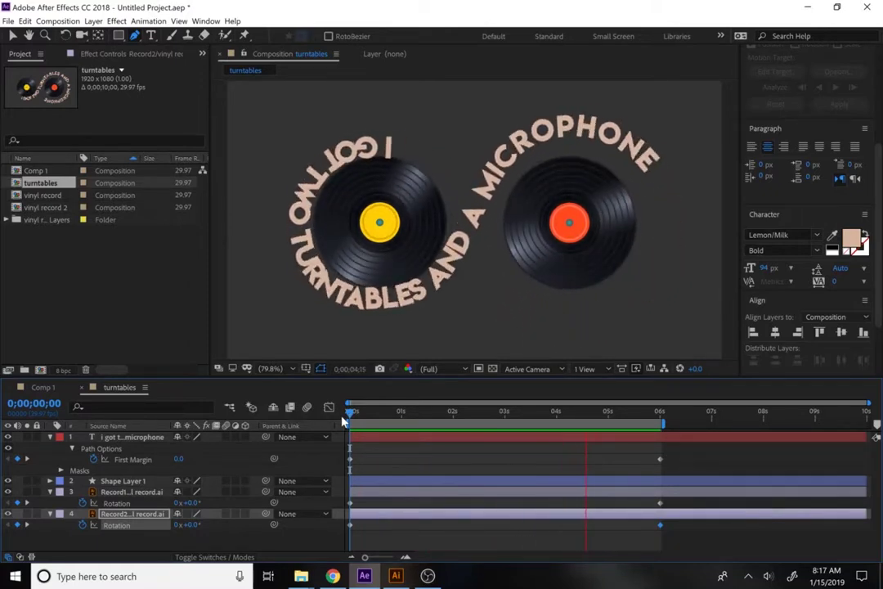
key("space")
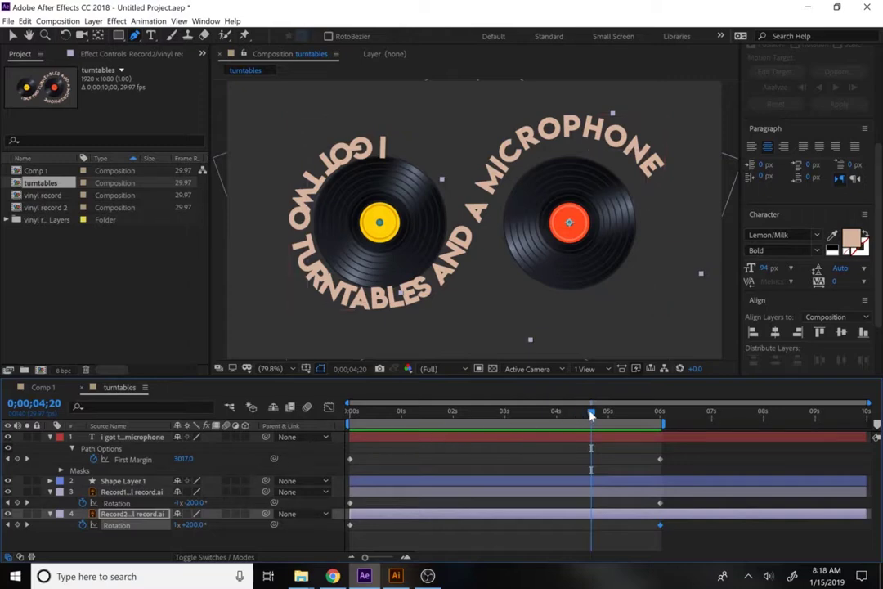
left_click_drag(589, 412, 608, 417)
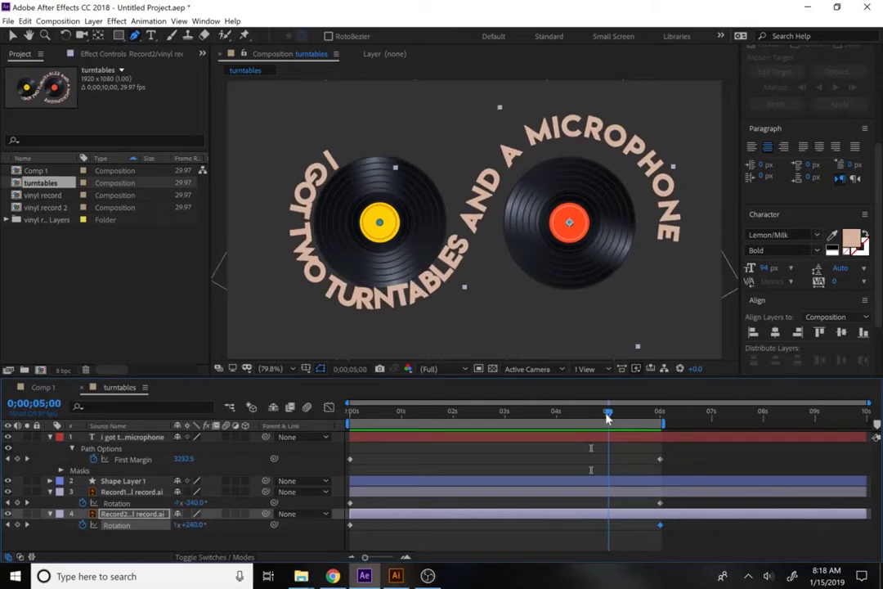
Send the turntables composition to the Adobe Media Encoder queue for export.
left_click(7, 20)
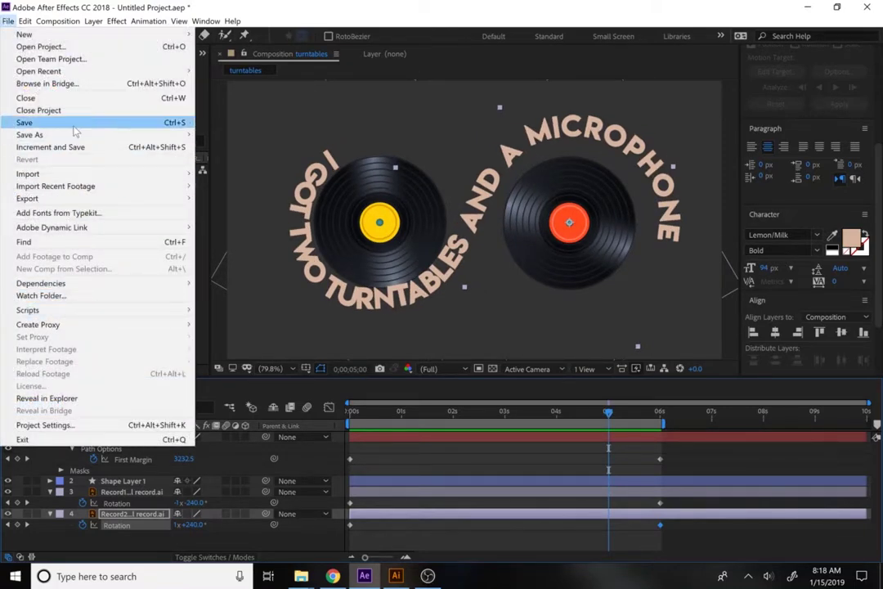
mouse_move(78, 198)
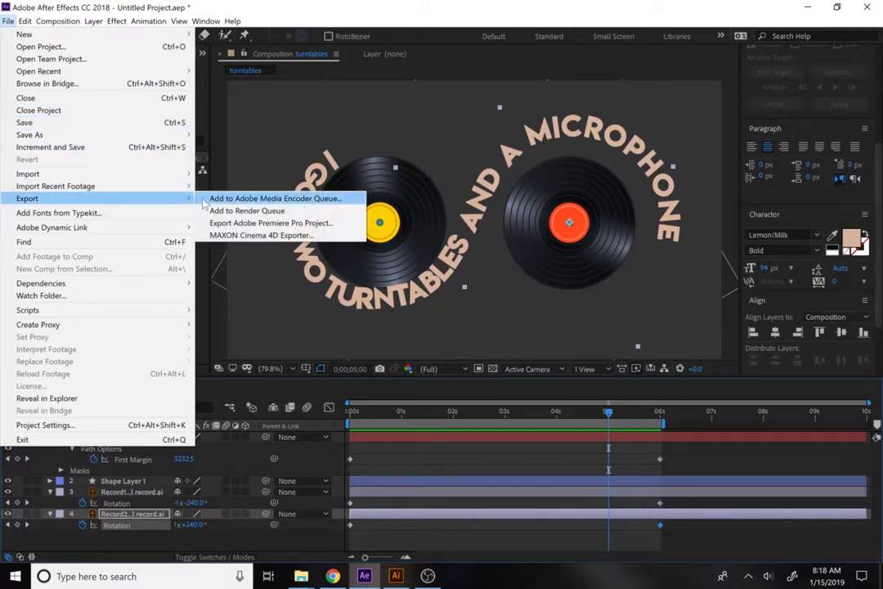
left_click(206, 200)
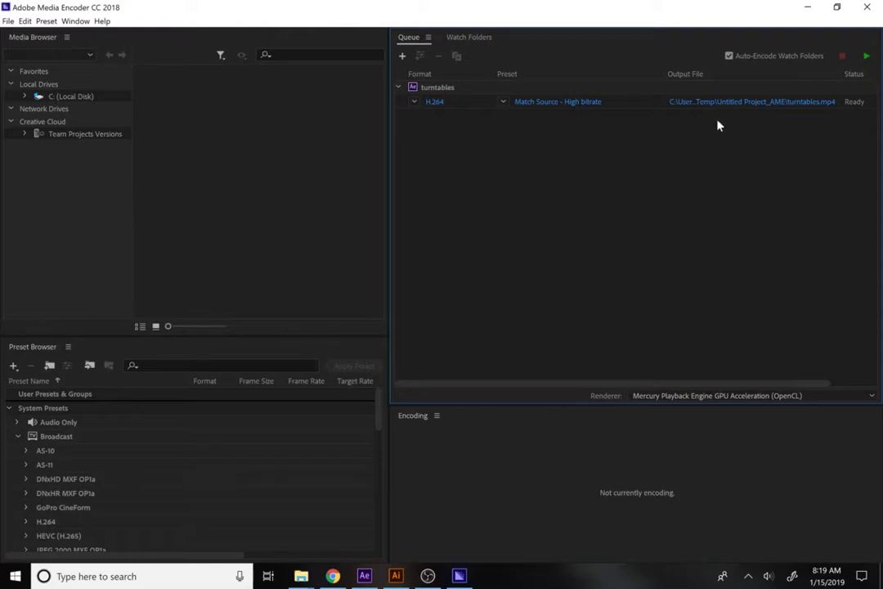
Set the queued turntables export to save as turntables in the Videos folder.
left_click(730, 103)
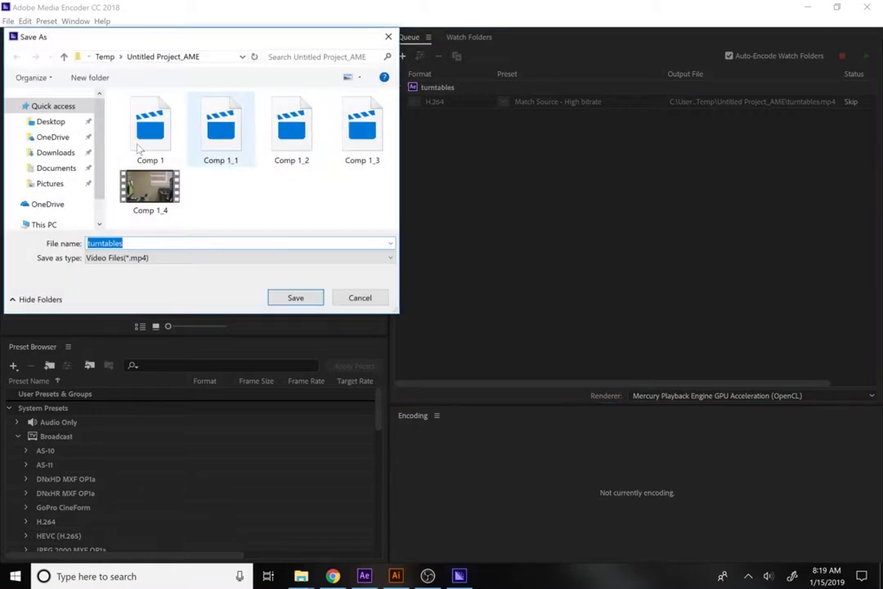
scroll(71, 199, "down", 1)
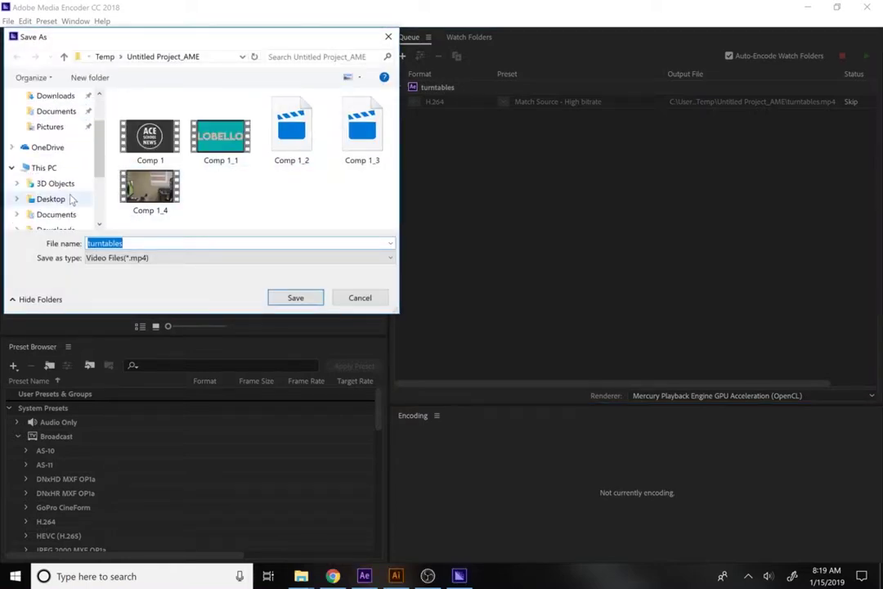
scroll(58, 183, "down", 2)
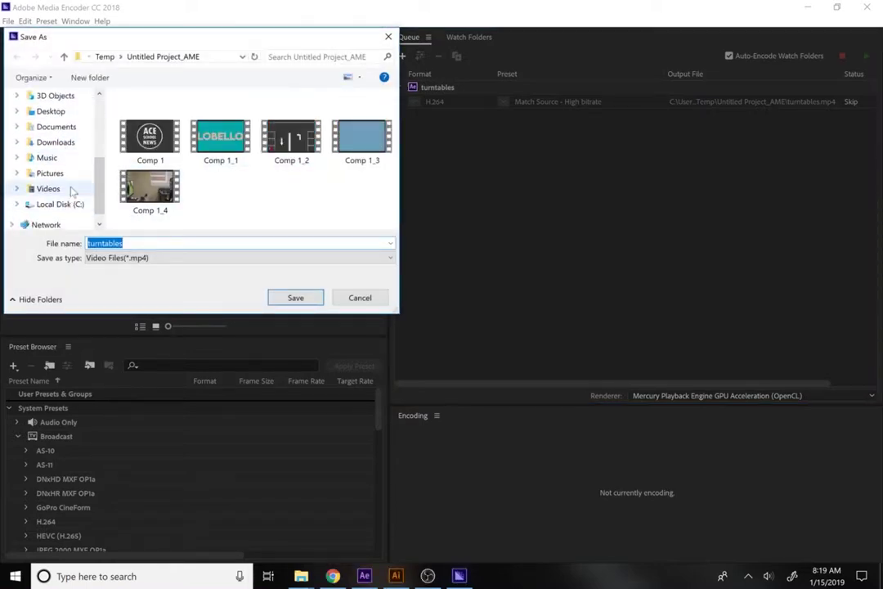
left_click(69, 188)
left_click(296, 298)
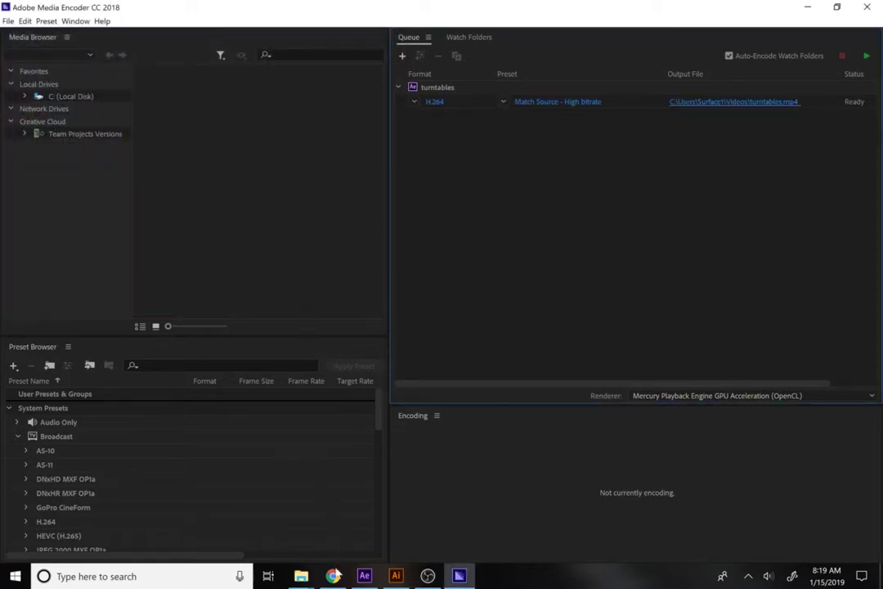
Switch to Chrome and review the free license and attribution text for the Vinyl Records vector on Vecteezy.
mouse_move(333, 577)
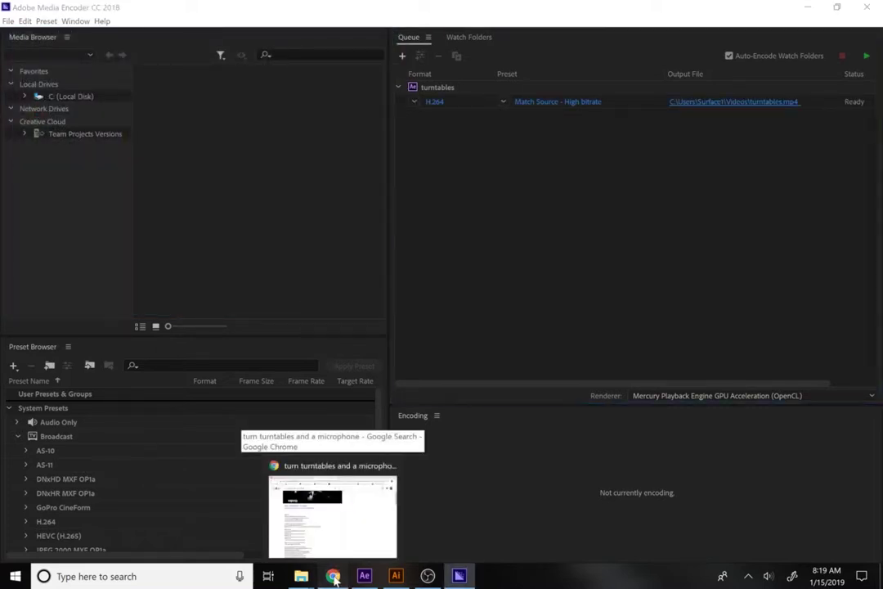
left_click(333, 515)
left_click(483, 11)
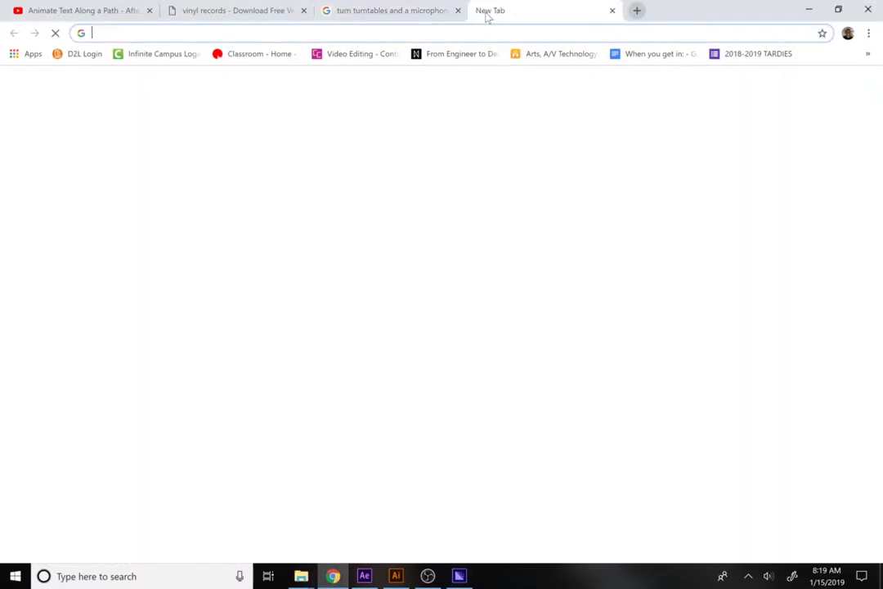
left_click(264, 9)
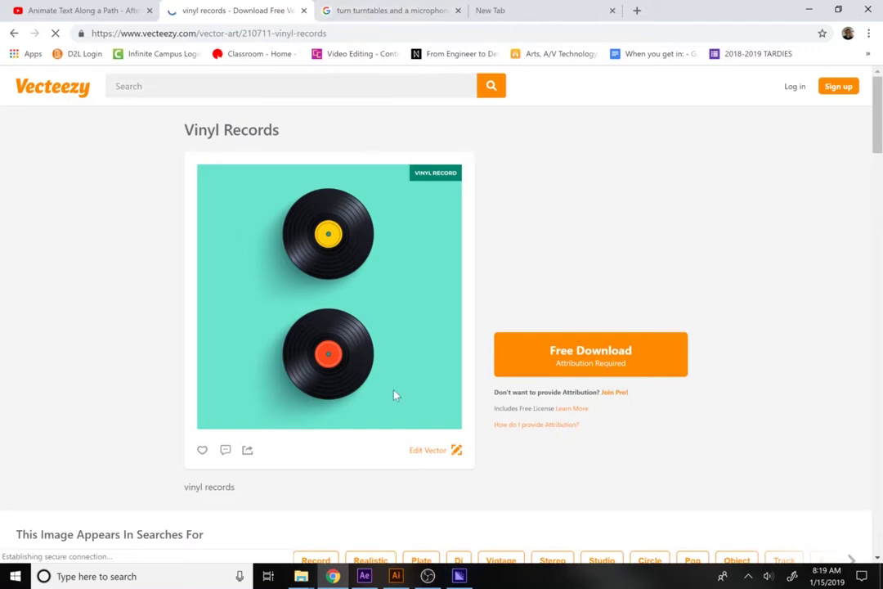
scroll(229, 416, "down", 4)
scroll(298, 361, "up", 3)
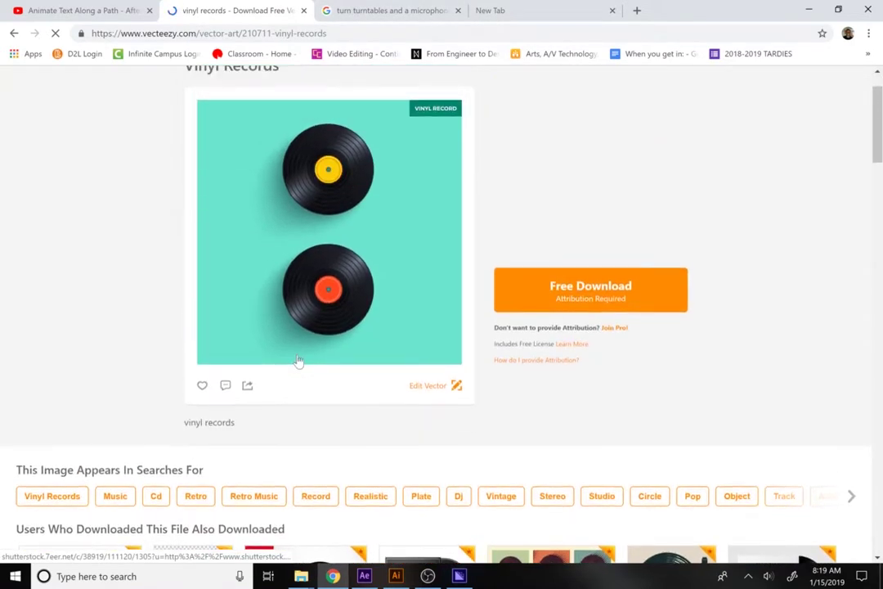
left_click(577, 310)
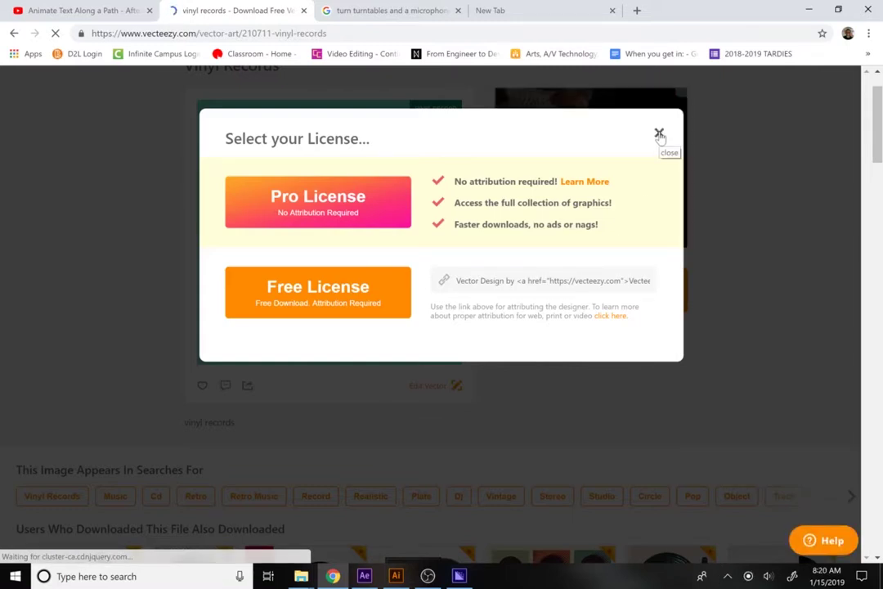
left_click(586, 282)
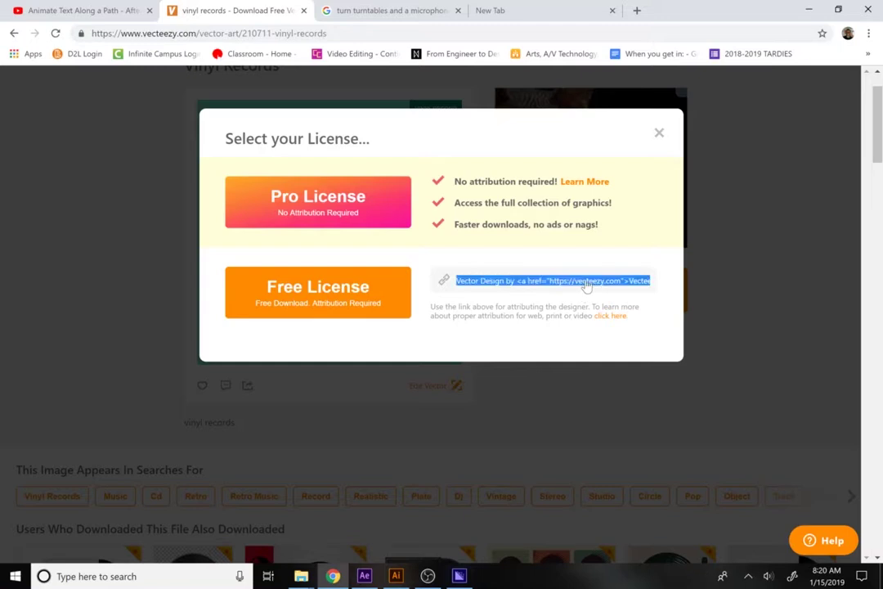
left_click(751, 322)
Browse the Vecteezy Vinyl Records page and its related record graphics.
scroll(641, 381, "up", 1)
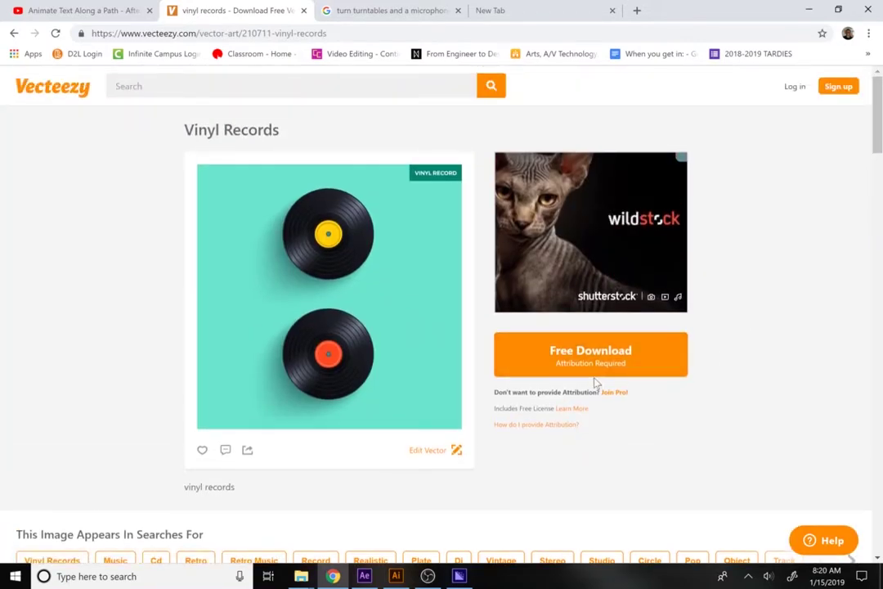
scroll(595, 382, "down", 5)
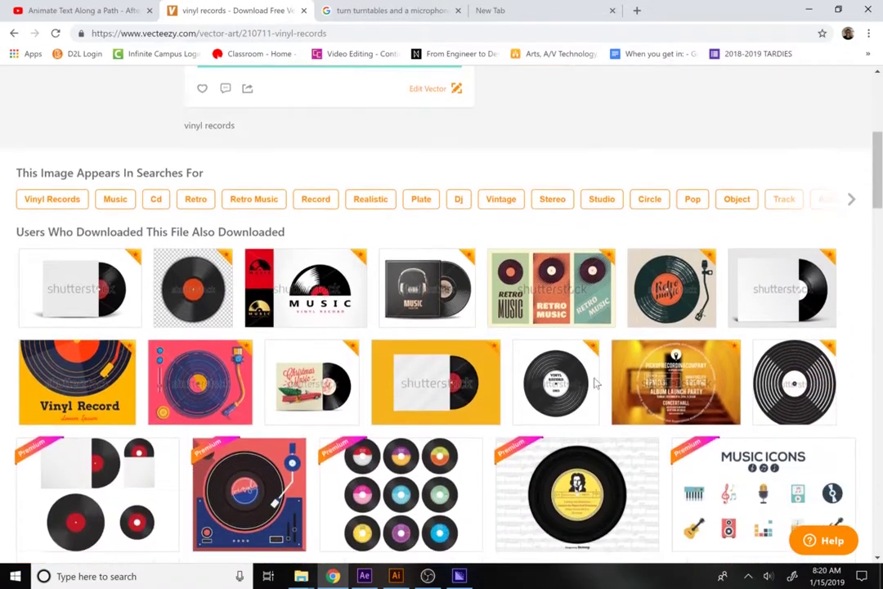
scroll(595, 383, "down", 2)
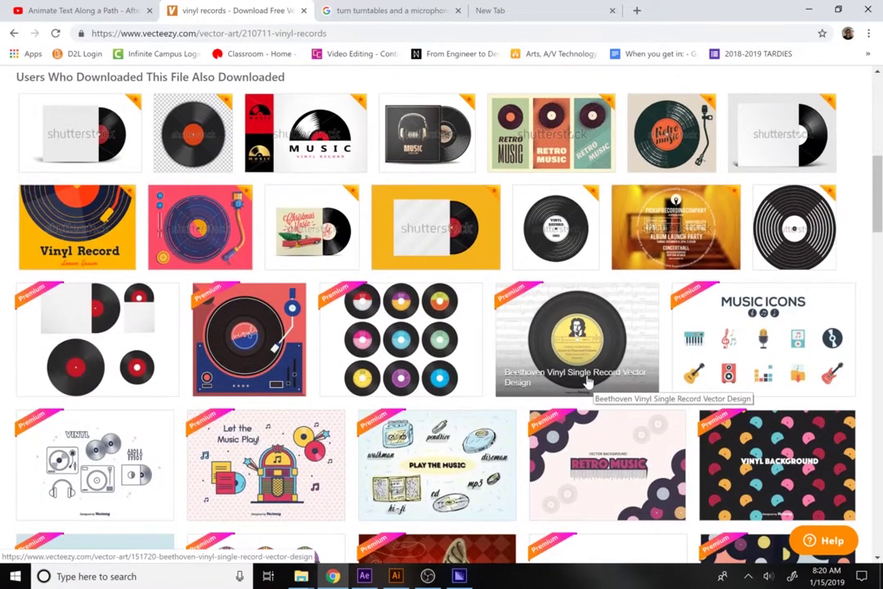
scroll(586, 380, "up", 4)
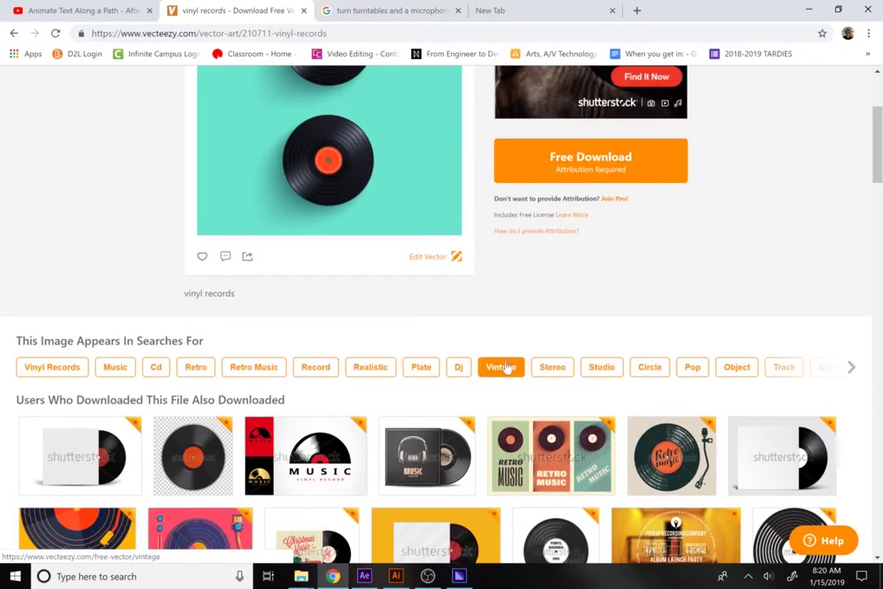
scroll(504, 366, "up", 3)
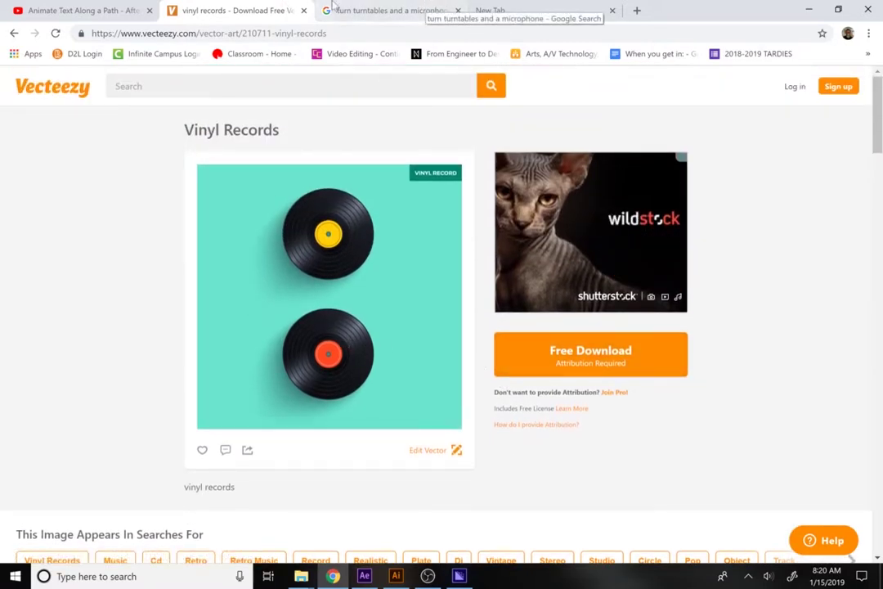
Open Google Drive in the empty browser tab, start a file upload and sort the Videos folder by date.
left_click(507, 10)
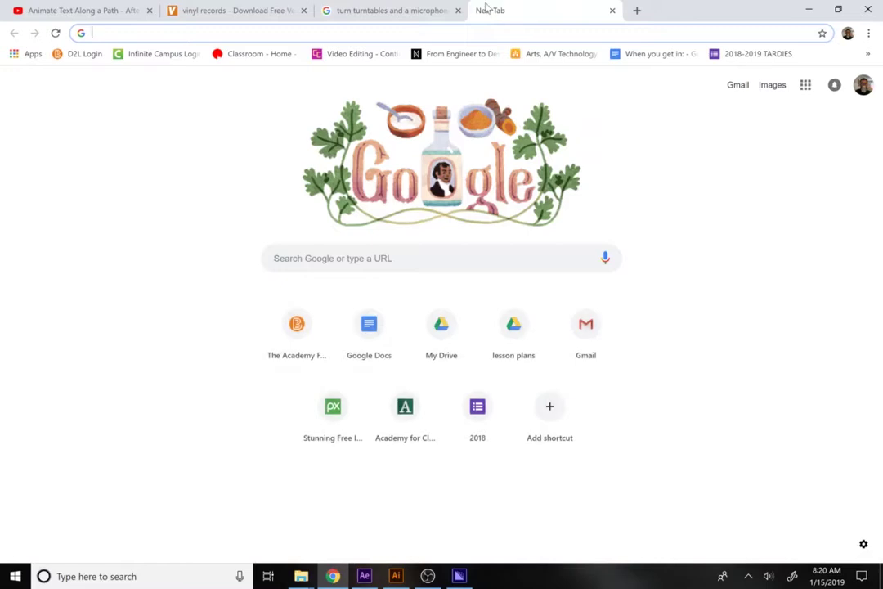
type("dr")
key("Return")
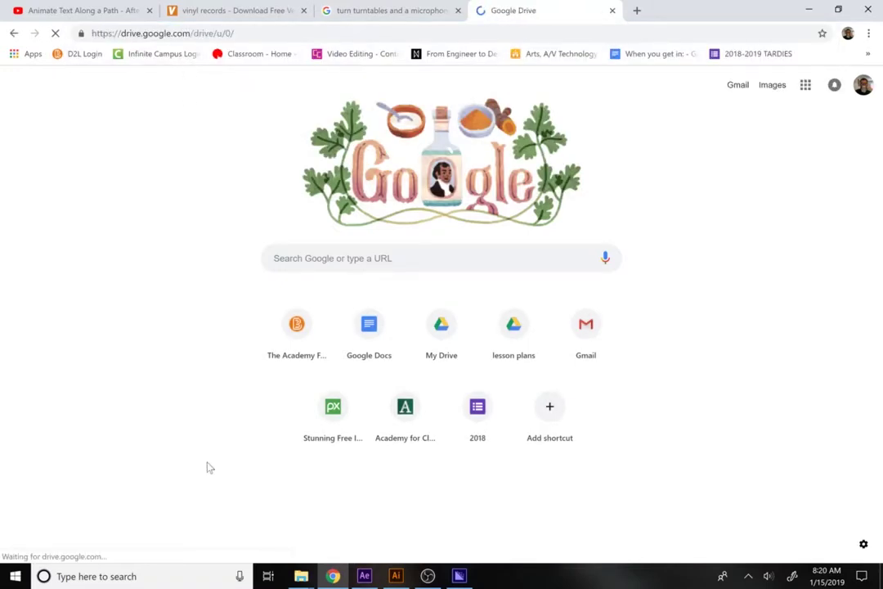
left_click(141, 34)
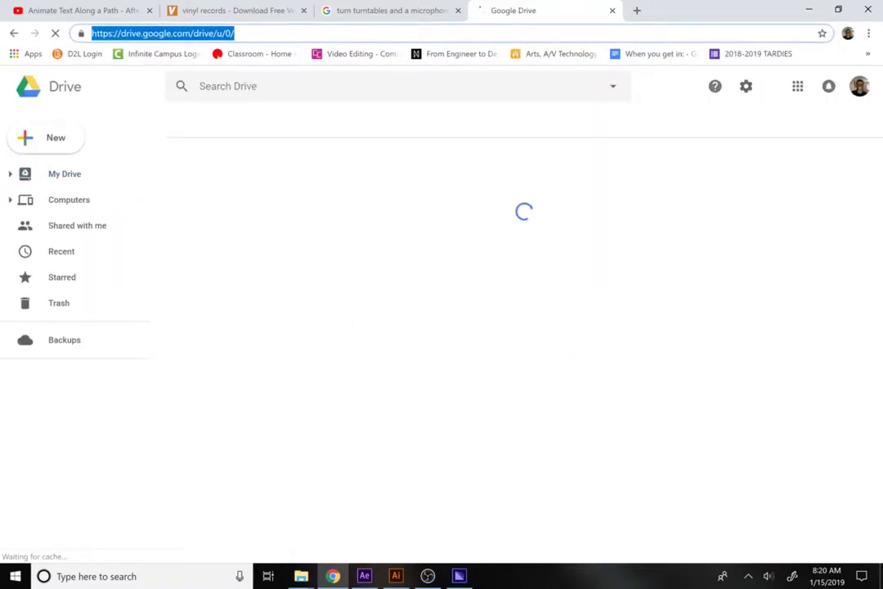
left_click(49, 143)
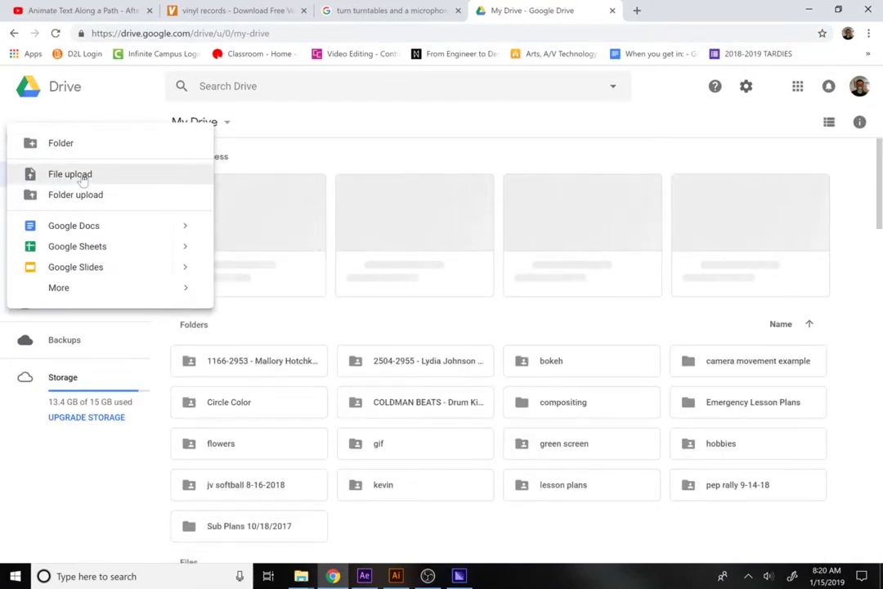
left_click(82, 178)
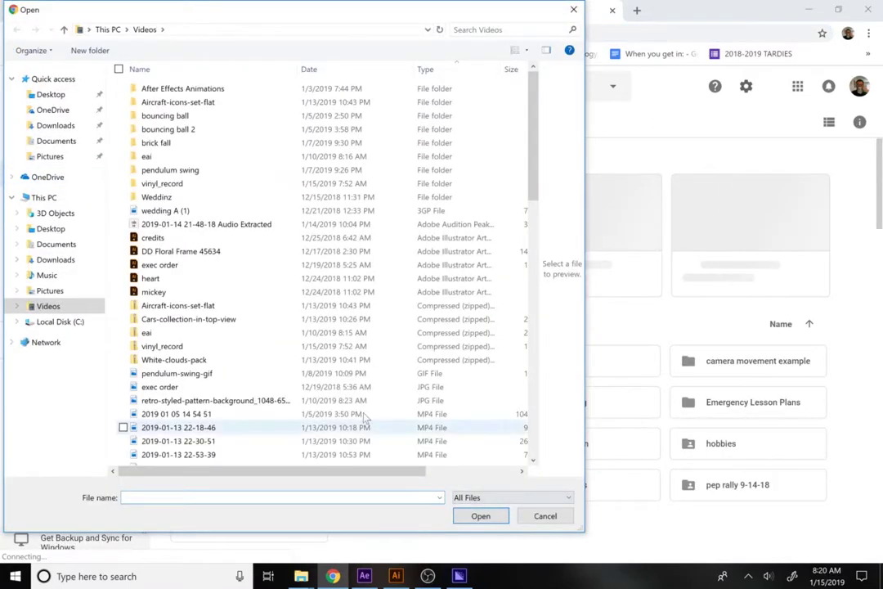
left_click(361, 74)
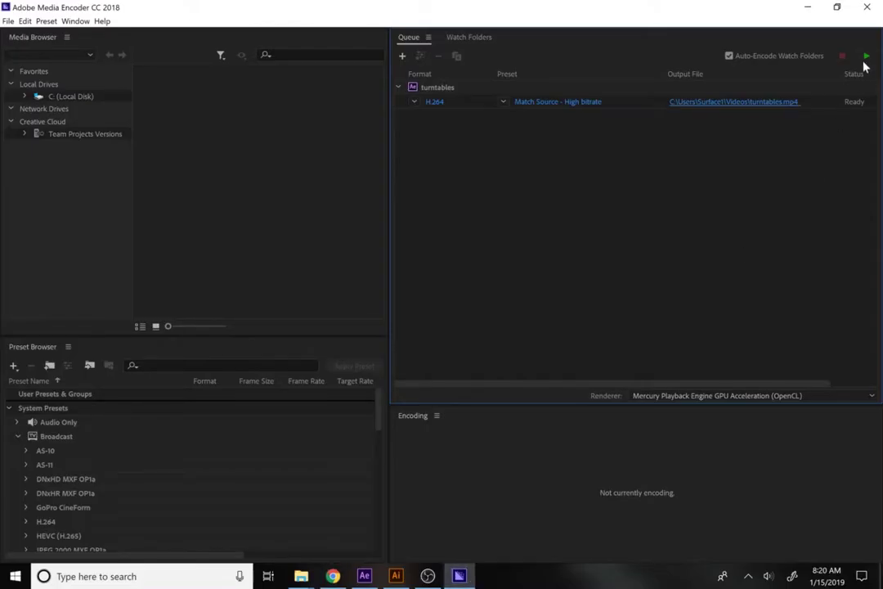
Switch to Adobe Media Encoder and start encoding the turntables queue item.
left_click(866, 58)
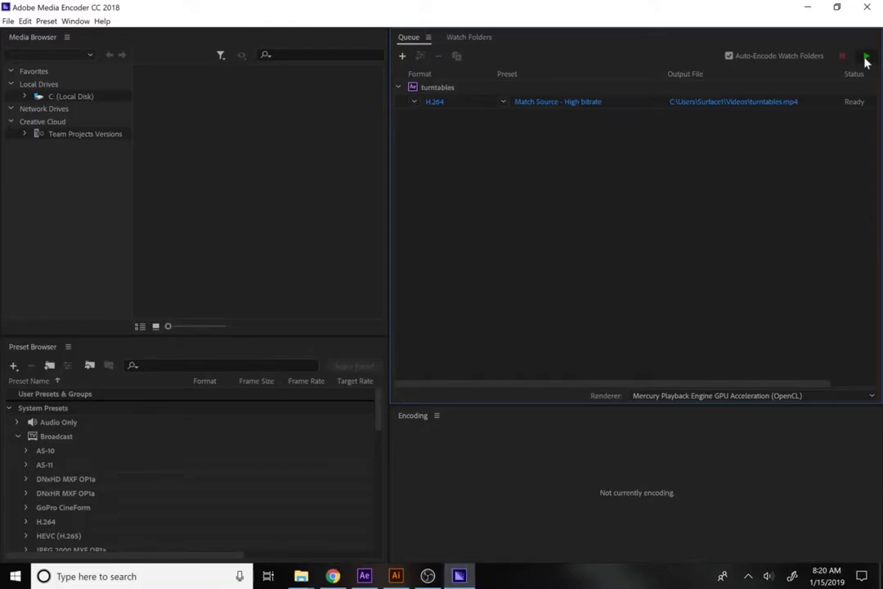